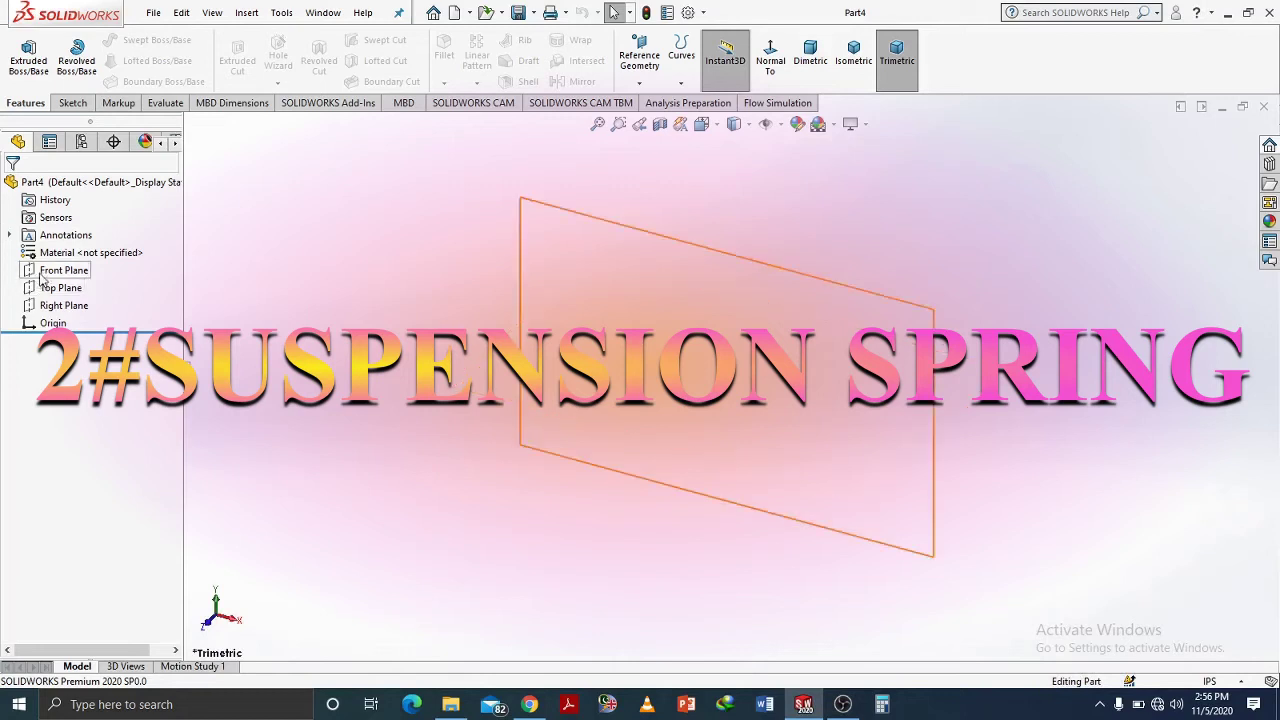
# - Start a sketch on the Top Plane and draw a circle centred on the origin
pyautogui.click(55, 287)
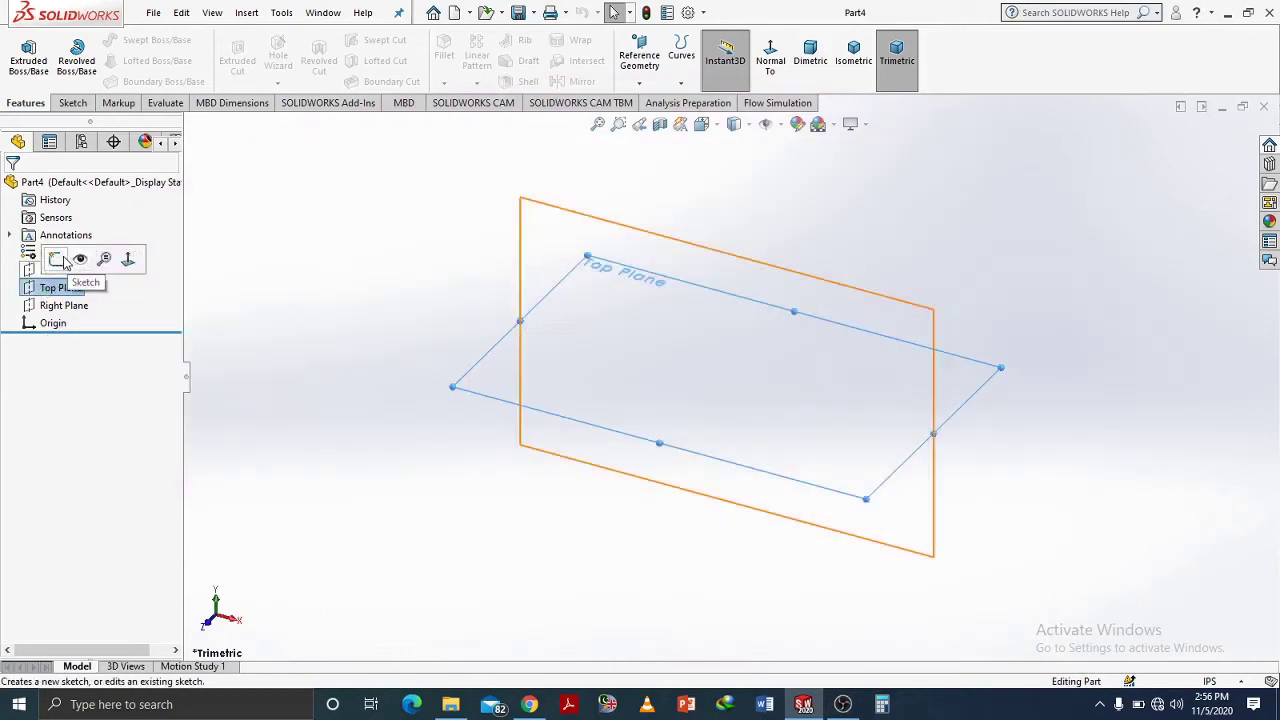
pyautogui.click(56, 259)
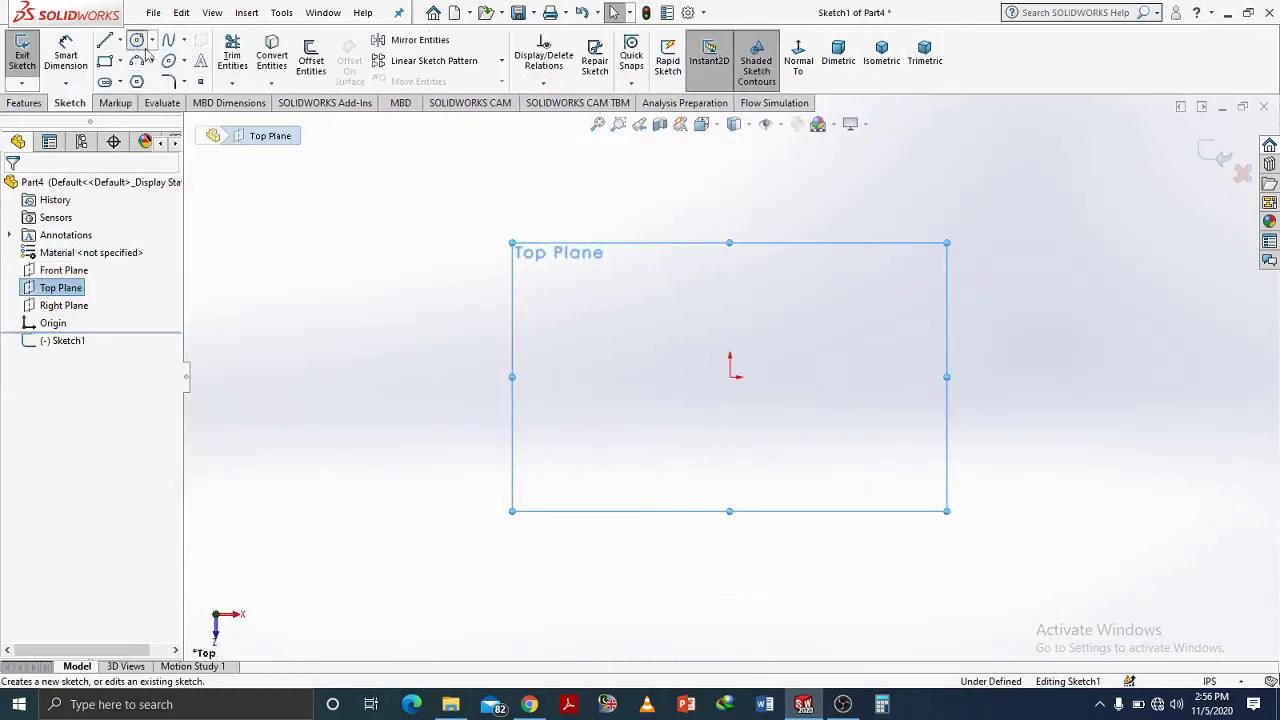
pyautogui.click(142, 44)
pyautogui.click(733, 396)
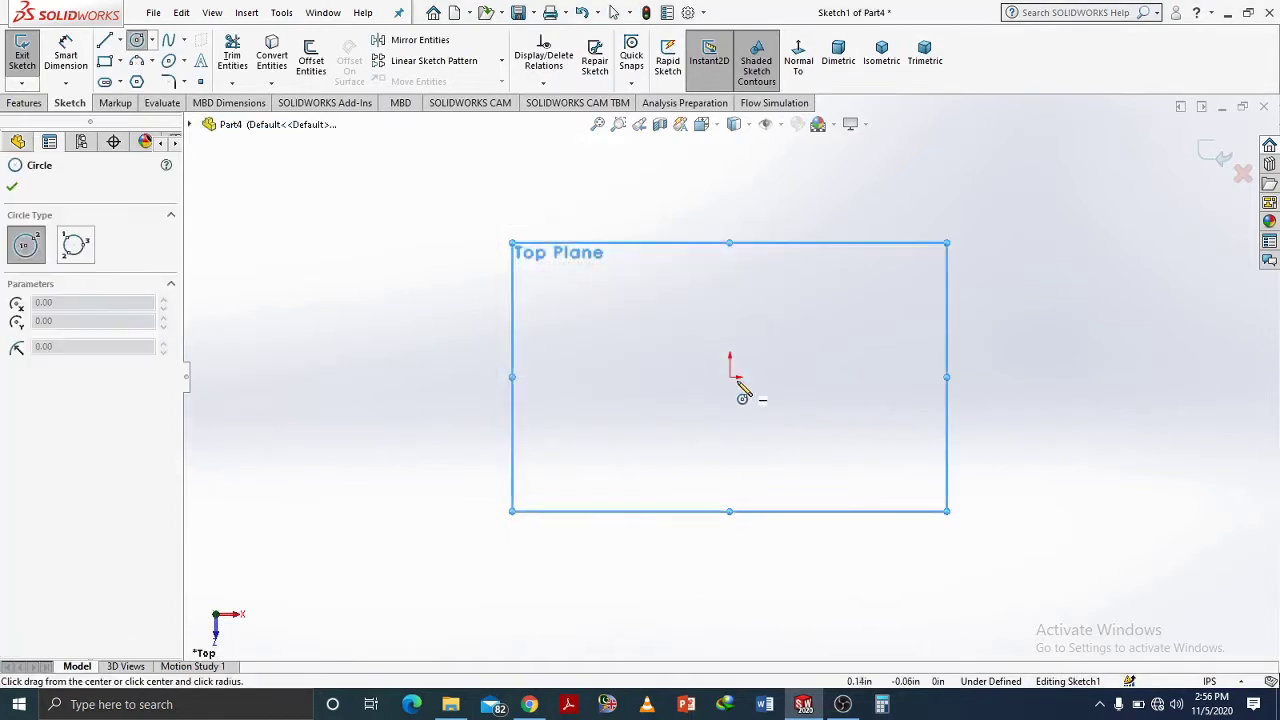
pyautogui.click(730, 377)
pyautogui.click(838, 352)
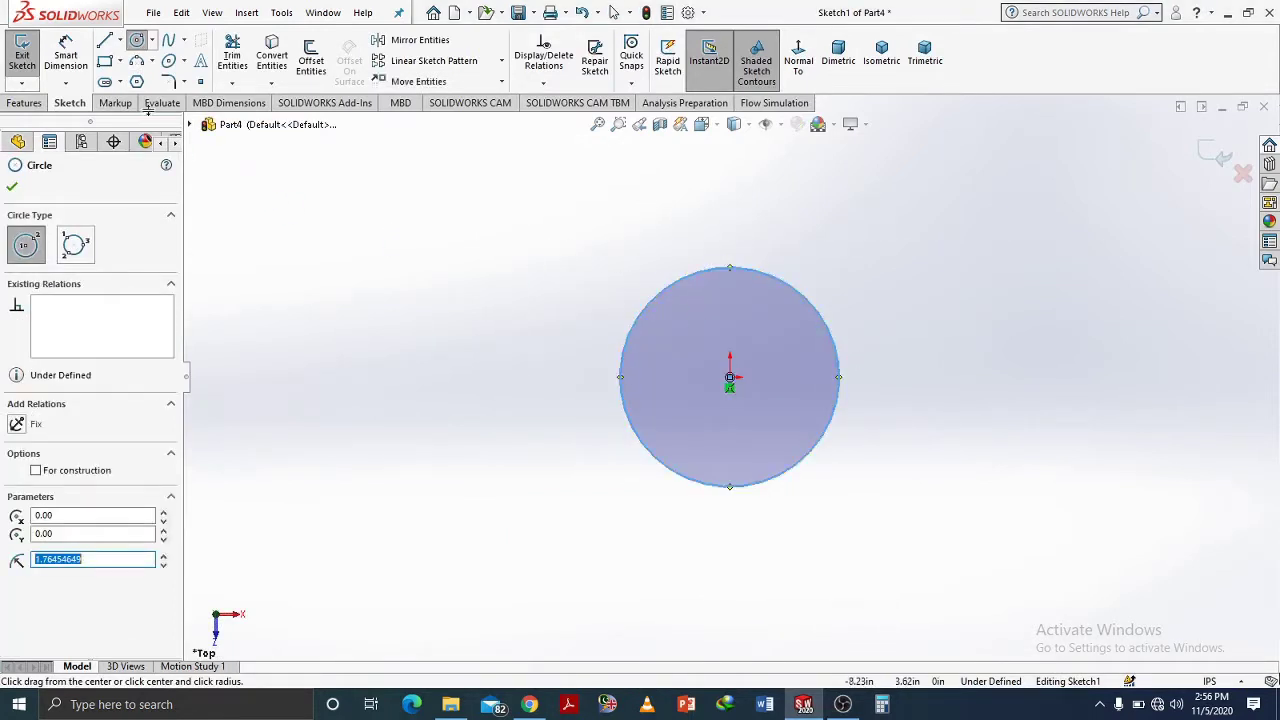
# - Dimension the circle's diameter to 25
pyautogui.click(65, 55)
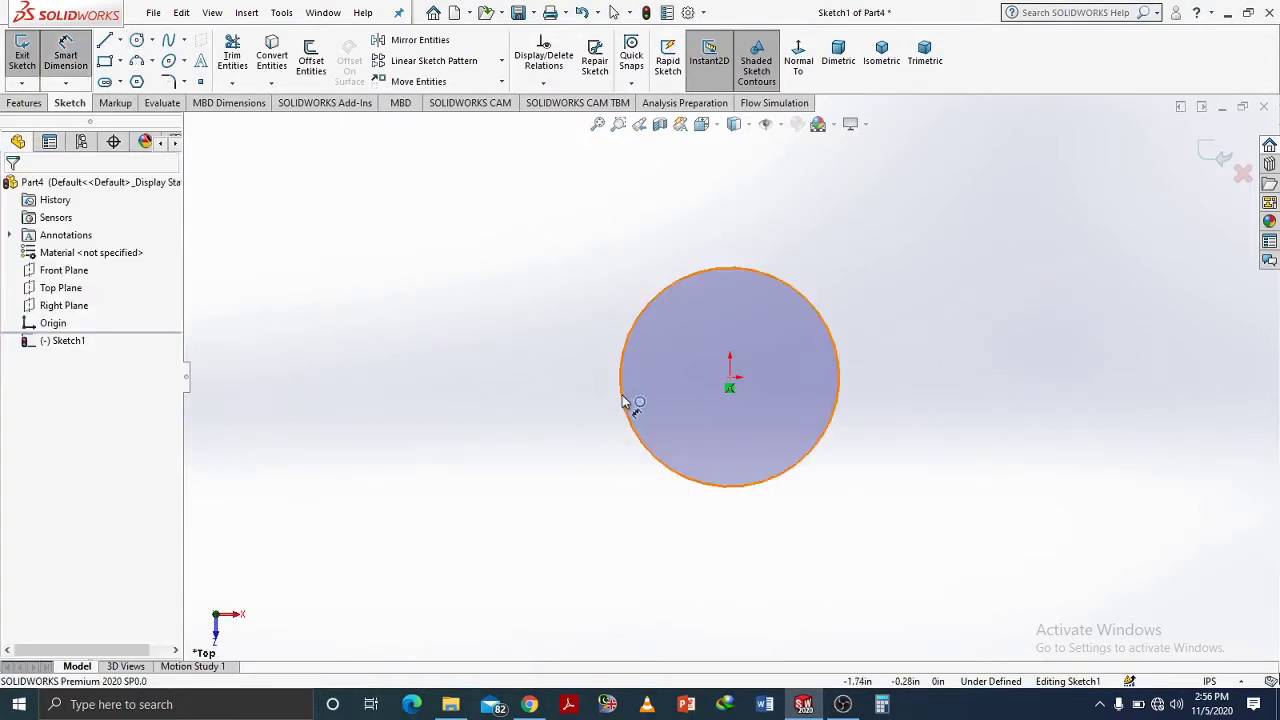
pyautogui.click(622, 402)
pyautogui.click(410, 376)
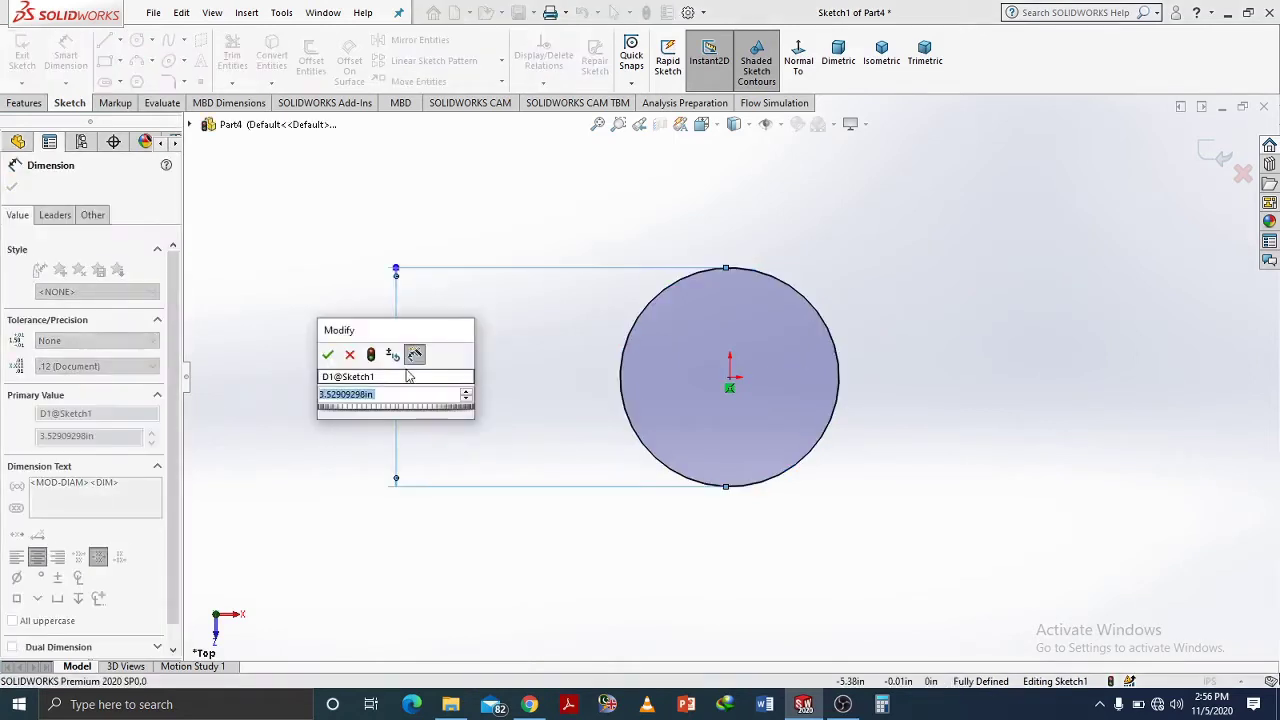
pyautogui.write('=')
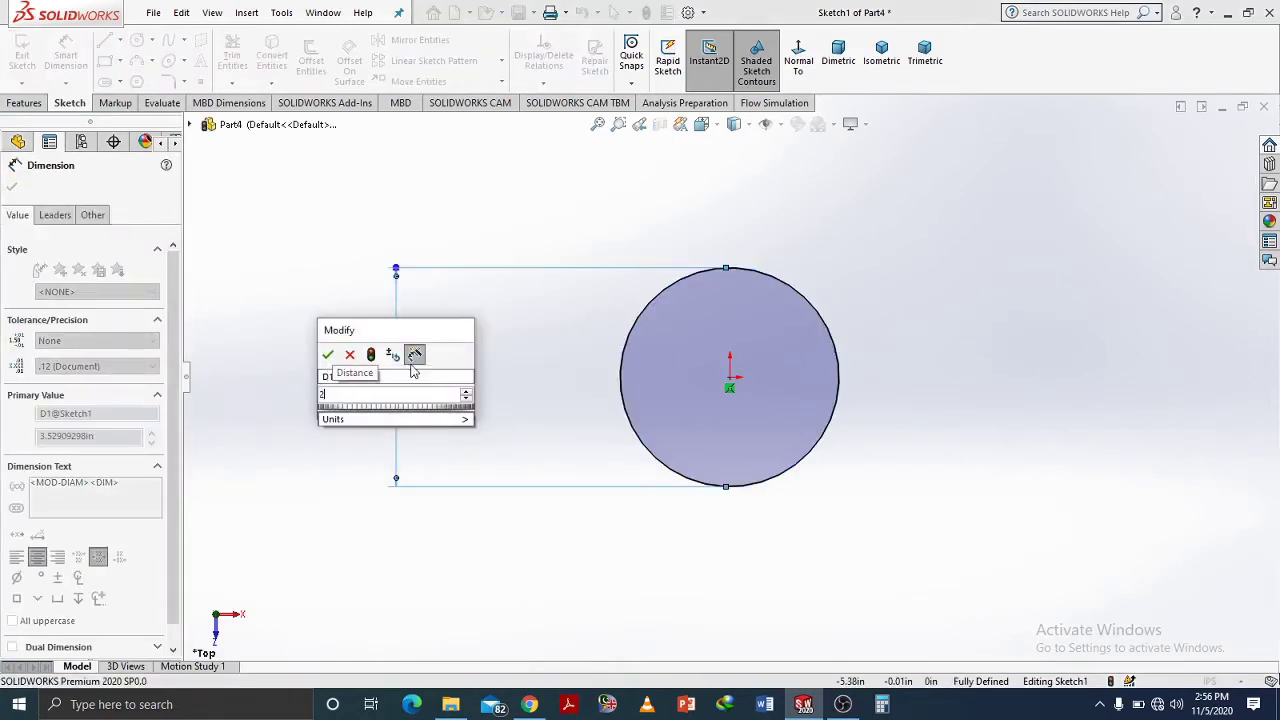
pyautogui.write('25')
pyautogui.press('Return')
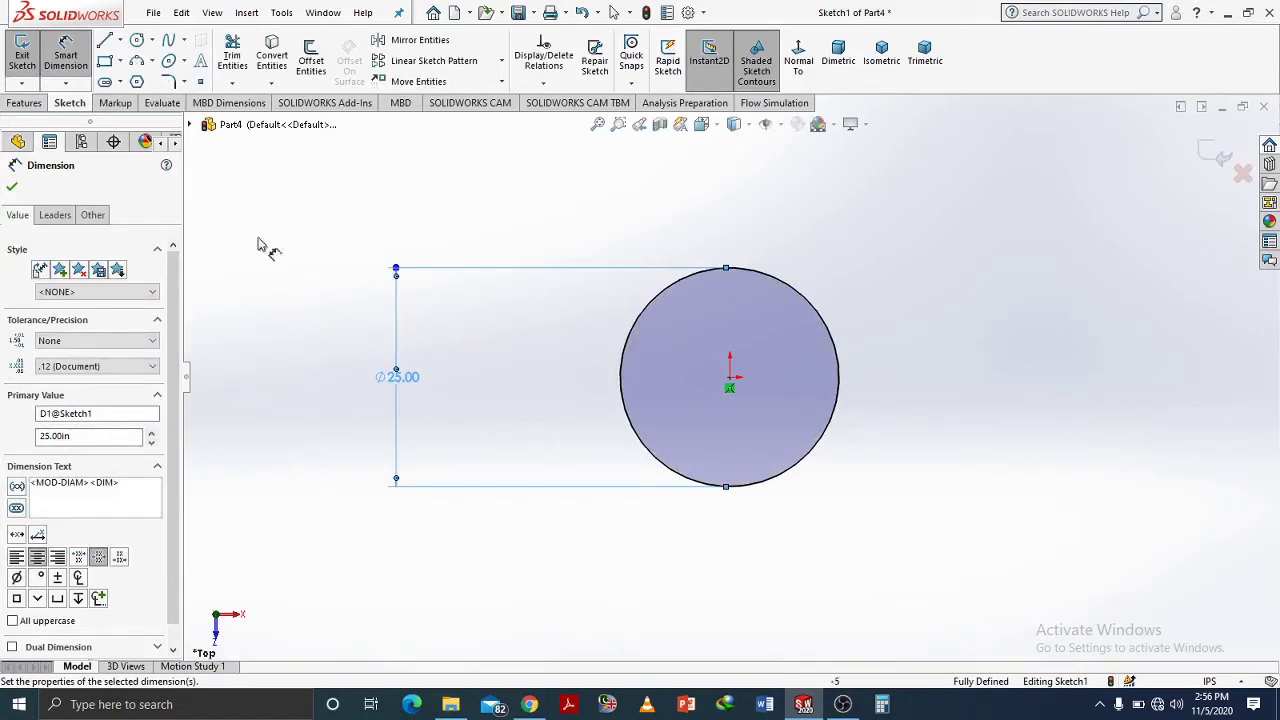
pyautogui.click(11, 187)
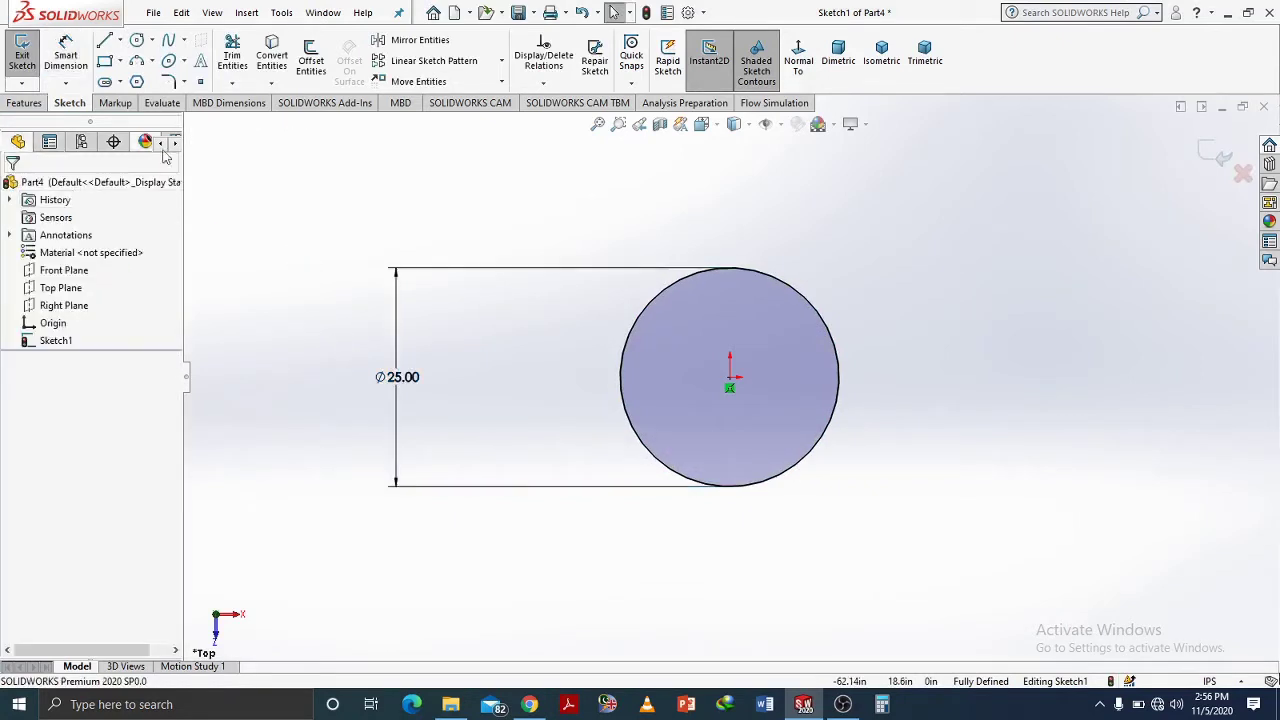
# - Rotate the circle to an oblique view and bring up the Insert > Curve options
pyautogui.rightClick(310, 206)
pyautogui.moveTo(378, 231)
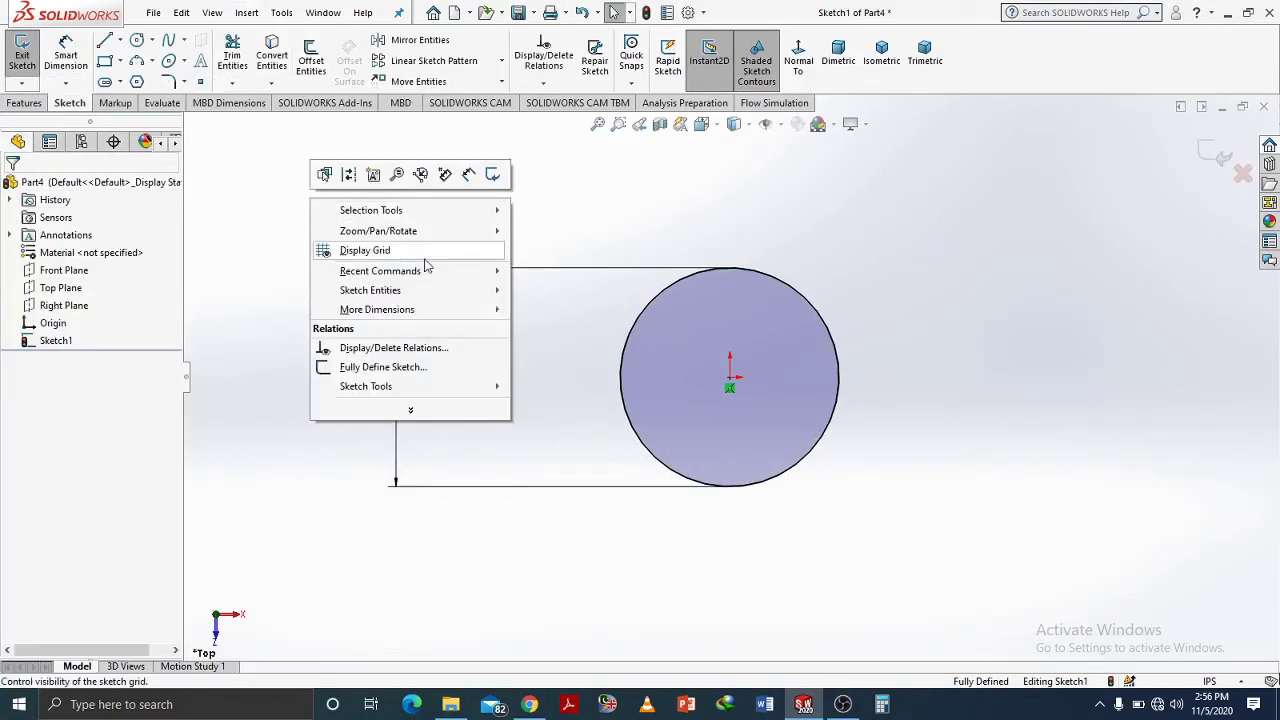
pyautogui.click(630, 286)
pyautogui.moveTo(928, 451)
pyautogui.mouseDown()
pyautogui.moveTo(794, 360)
pyautogui.moveTo(860, 460)
pyautogui.moveTo(837, 426)
pyautogui.moveTo(471, 249)
pyautogui.mouseUp()
pyautogui.press('Escape')
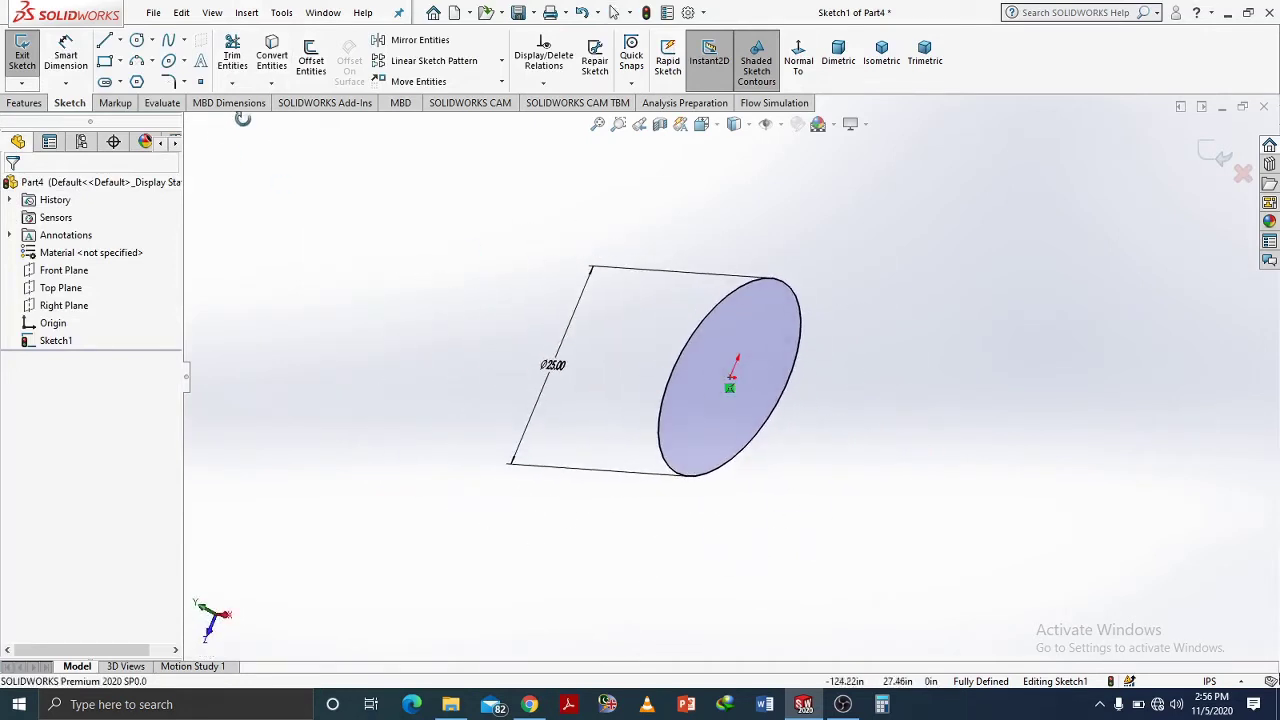
pyautogui.click(281, 12)
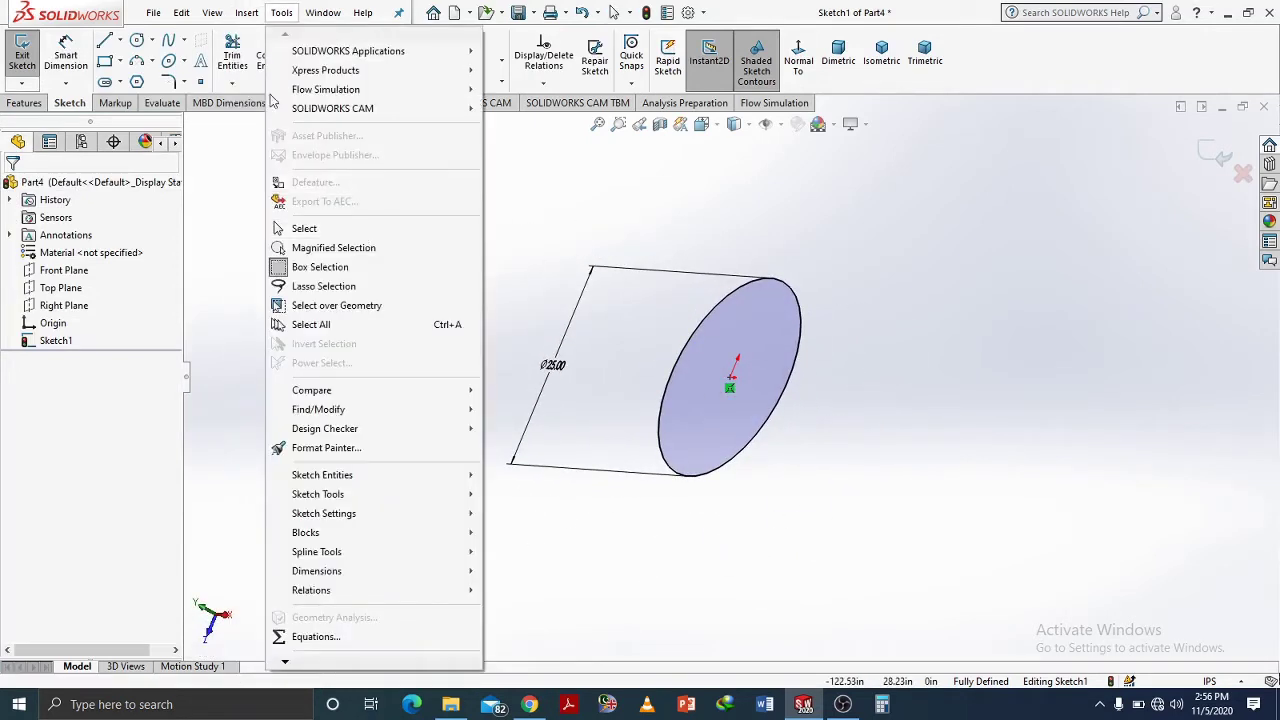
pyautogui.moveTo(269, 212)
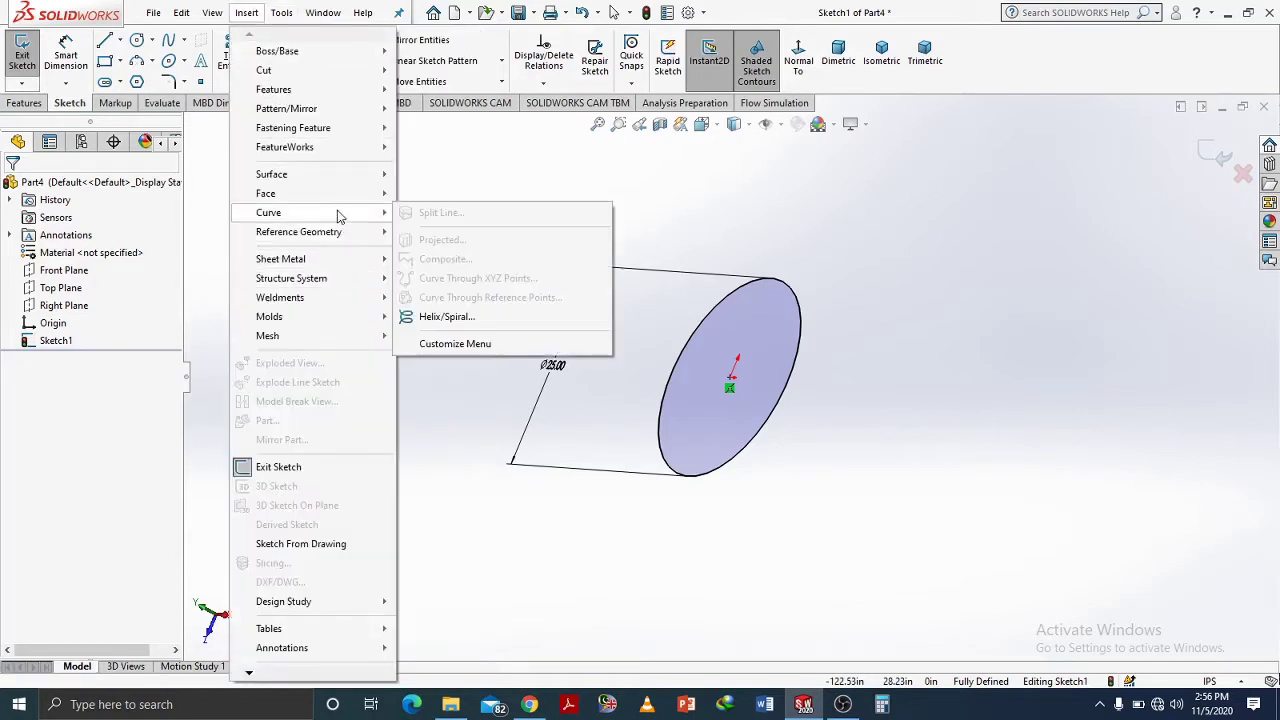
# - Build Helix/Spiral1 on the circle with 45 in height, 5.5 revolutions and 0° start angle
pyautogui.click(490, 316)
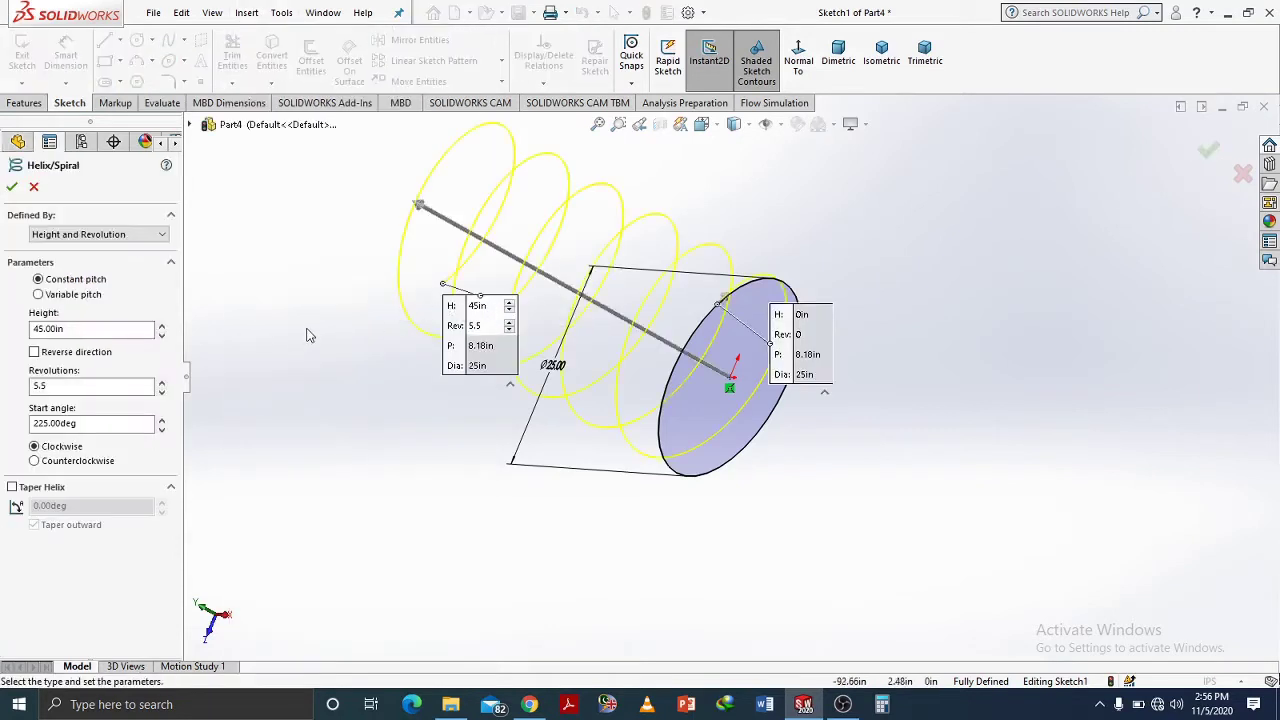
pyautogui.click(48, 386)
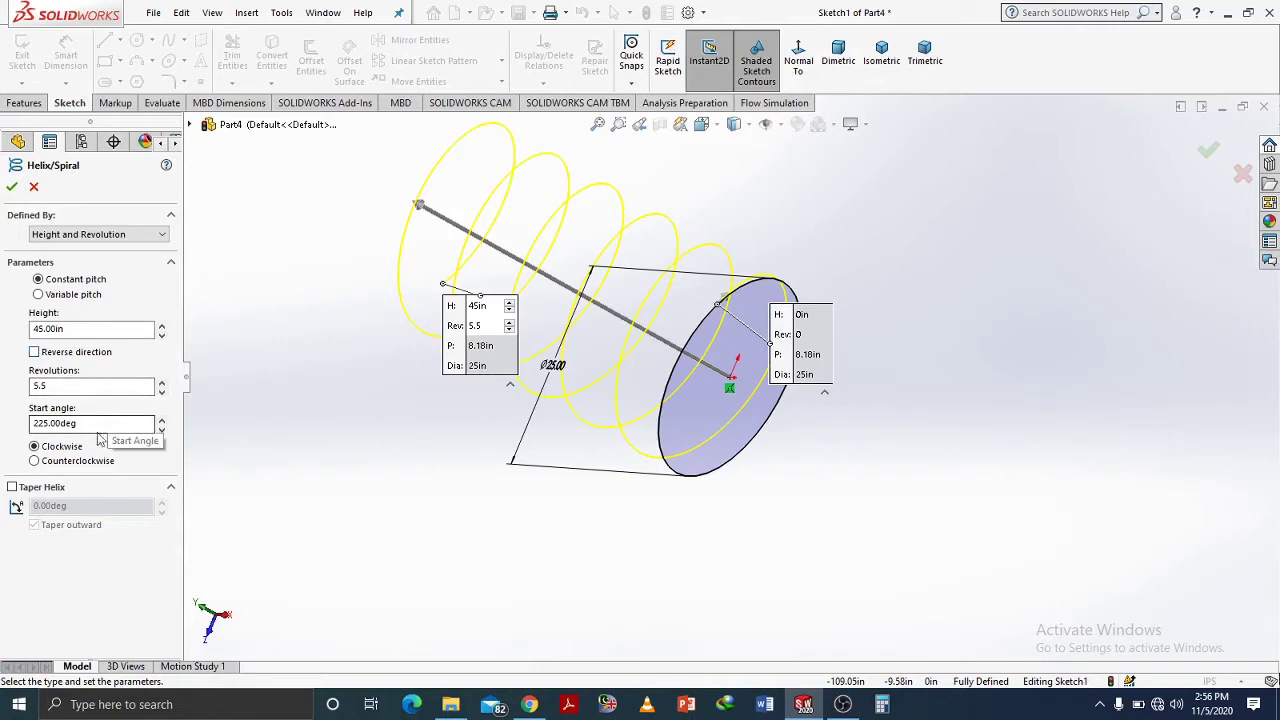
pyautogui.moveTo(90, 424); pyautogui.dragTo(15, 428)
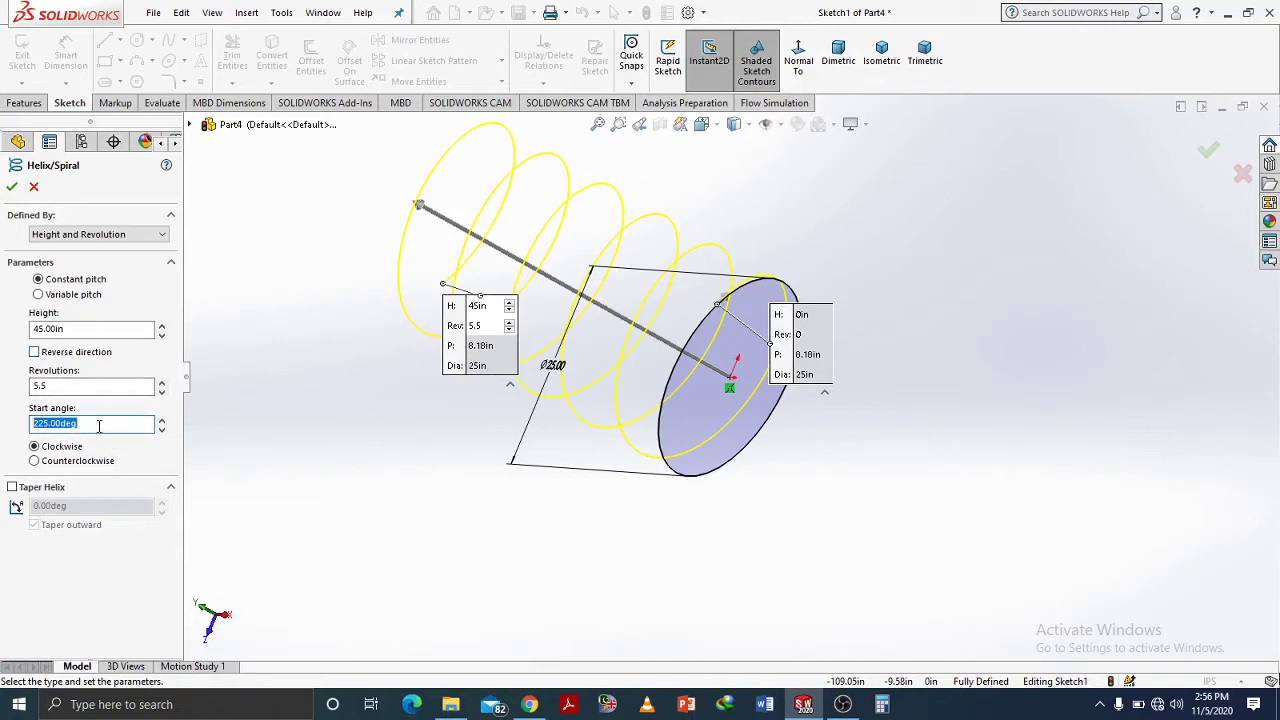
pyautogui.write('0')
pyautogui.write('.00deg')
pyautogui.press('Return')
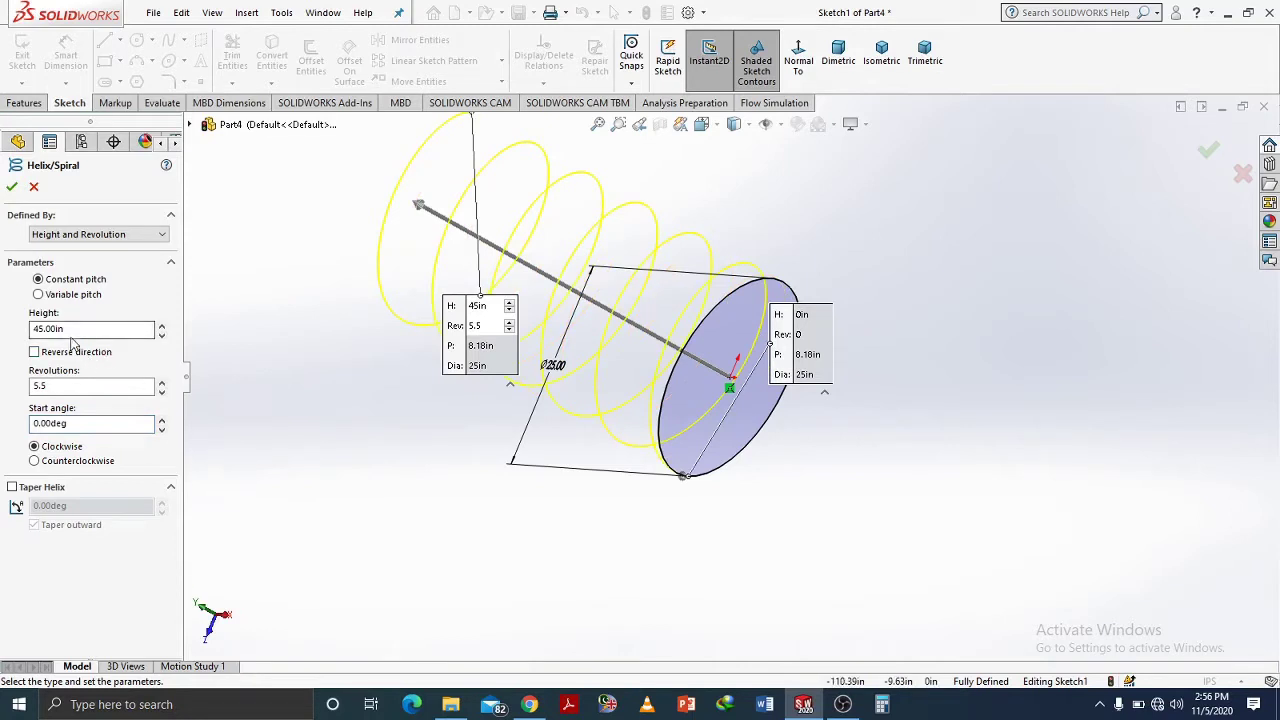
pyautogui.click(12, 188)
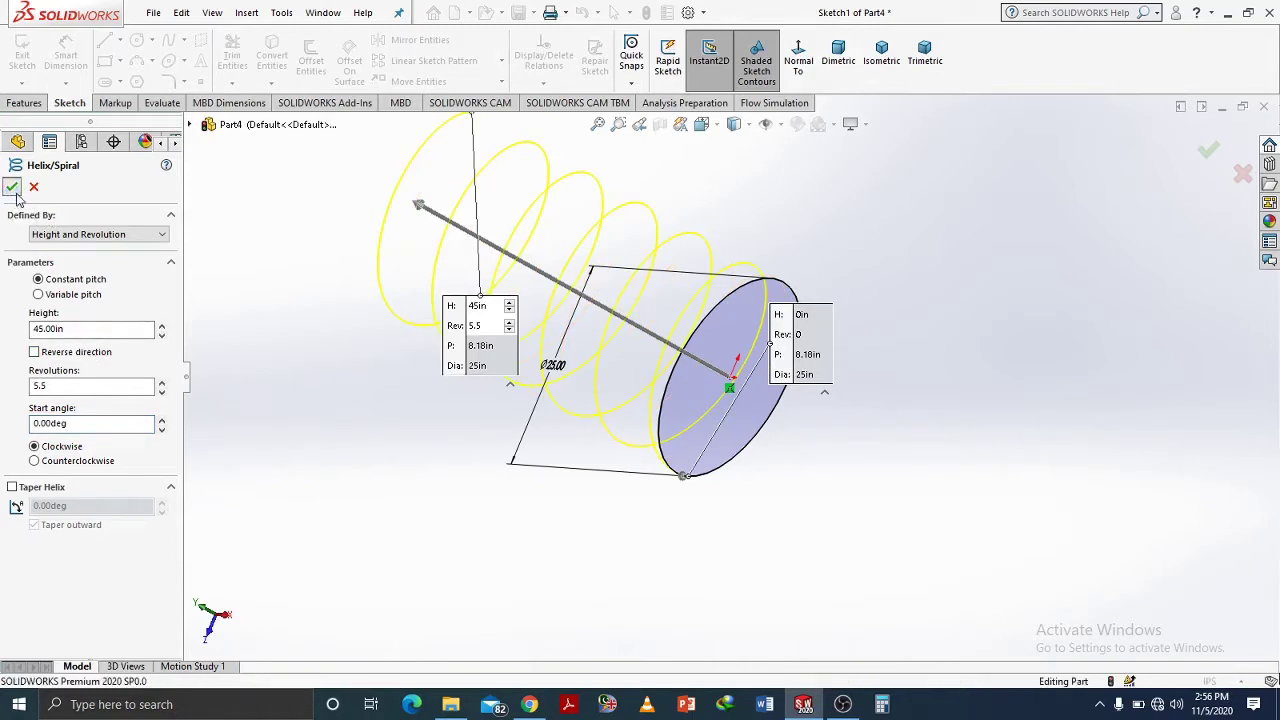
# - Deselect the helix, pan it into view, and rotate to an upright side-on view
pyautogui.rightClick(838, 425)
pyautogui.click(806, 462)
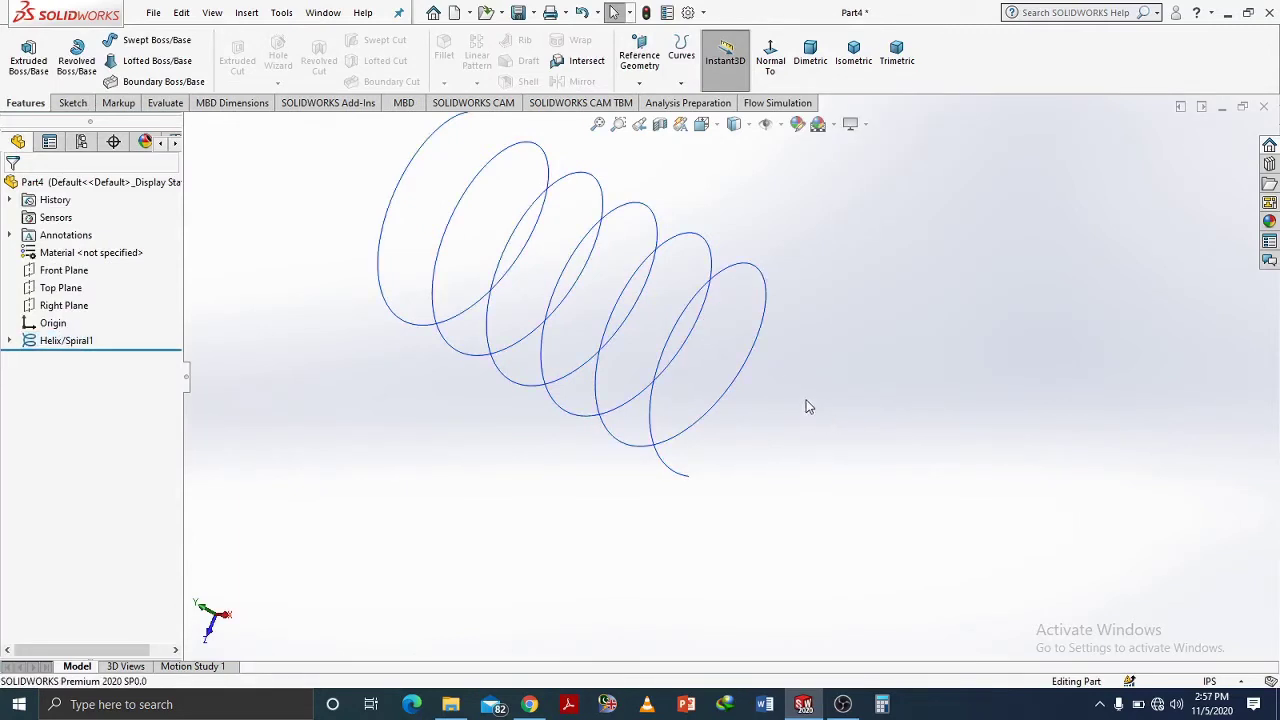
pyautogui.hotkey('ctrl', 'Right')
pyautogui.hotkey('ctrl', 'Down')
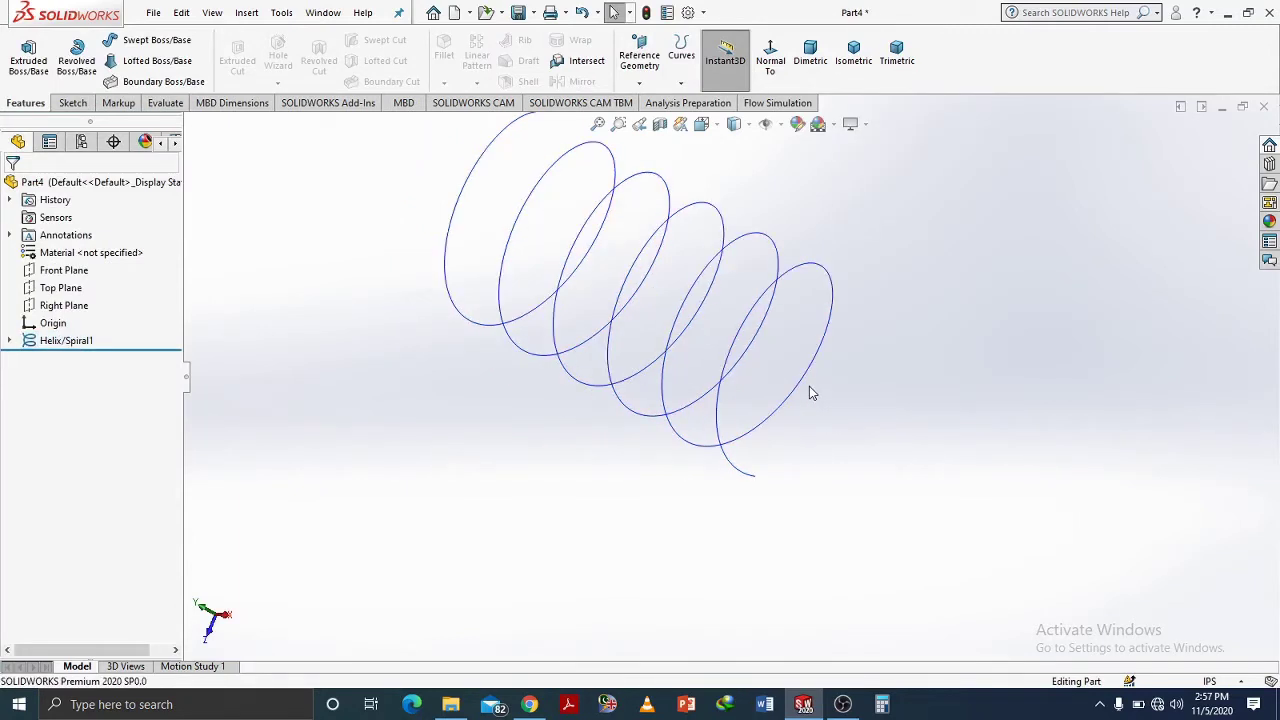
pyautogui.rightClick(853, 297)
pyautogui.click(905, 357)
pyautogui.moveTo(908, 320)
pyautogui.mouseDown()
pyautogui.moveTo(844, 528)
pyautogui.moveTo(911, 409)
pyautogui.moveTo(806, 474)
pyautogui.moveTo(897, 483)
pyautogui.moveTo(876, 469)
pyautogui.moveTo(814, 500)
pyautogui.moveTo(903, 474)
pyautogui.moveTo(868, 461)
pyautogui.mouseUp()
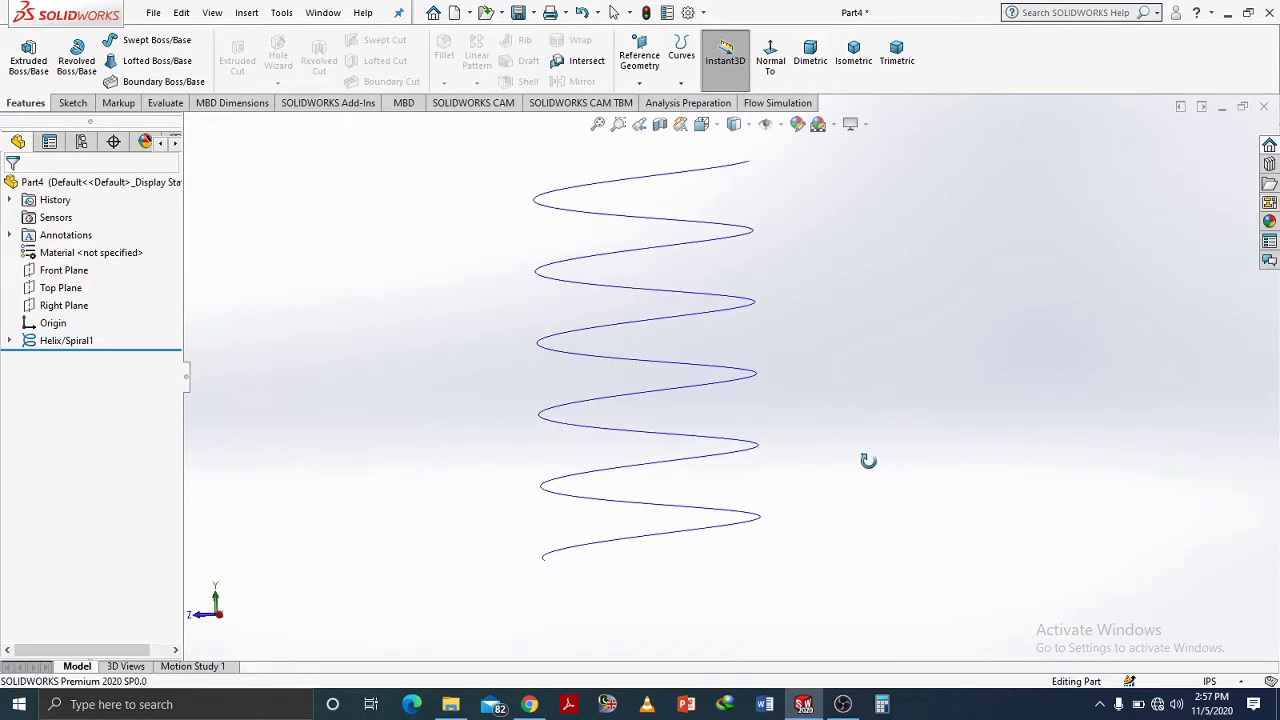
# - Create Plane1 through the helix's lower end point, perpendicular to the helix curve
pyautogui.click(643, 84)
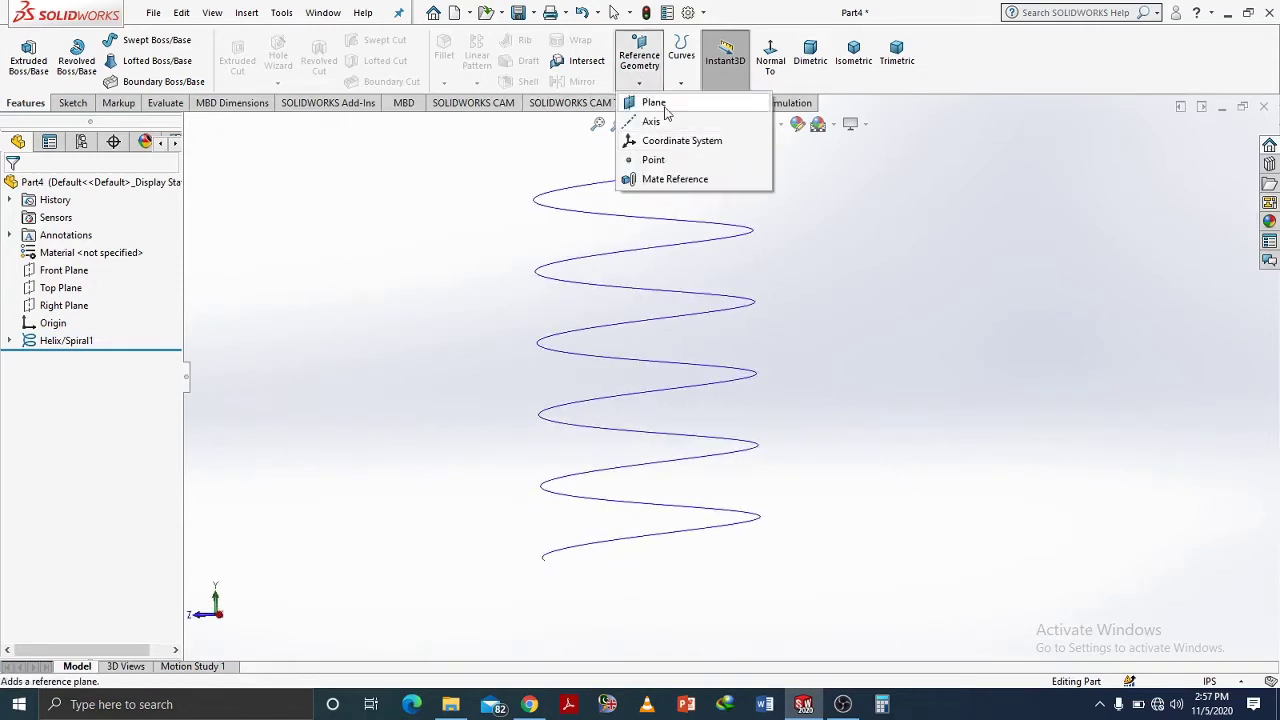
pyautogui.click(655, 104)
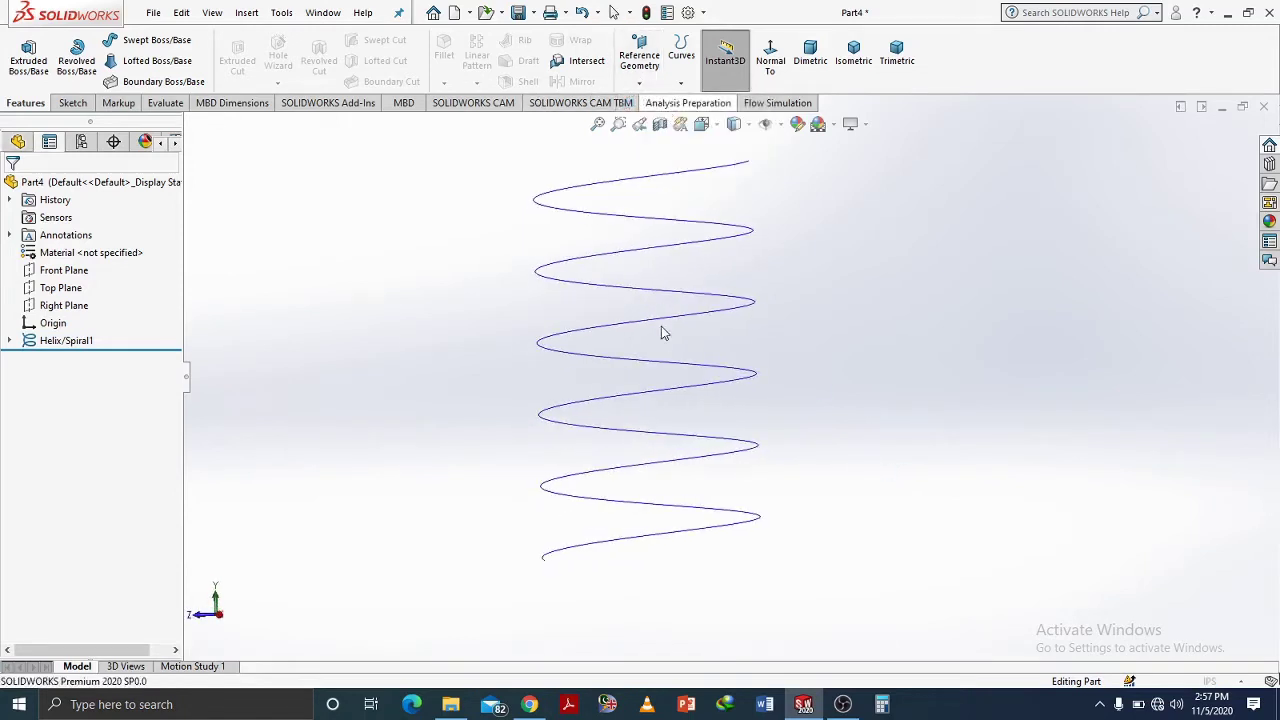
pyautogui.click(543, 561)
pyautogui.click(563, 549)
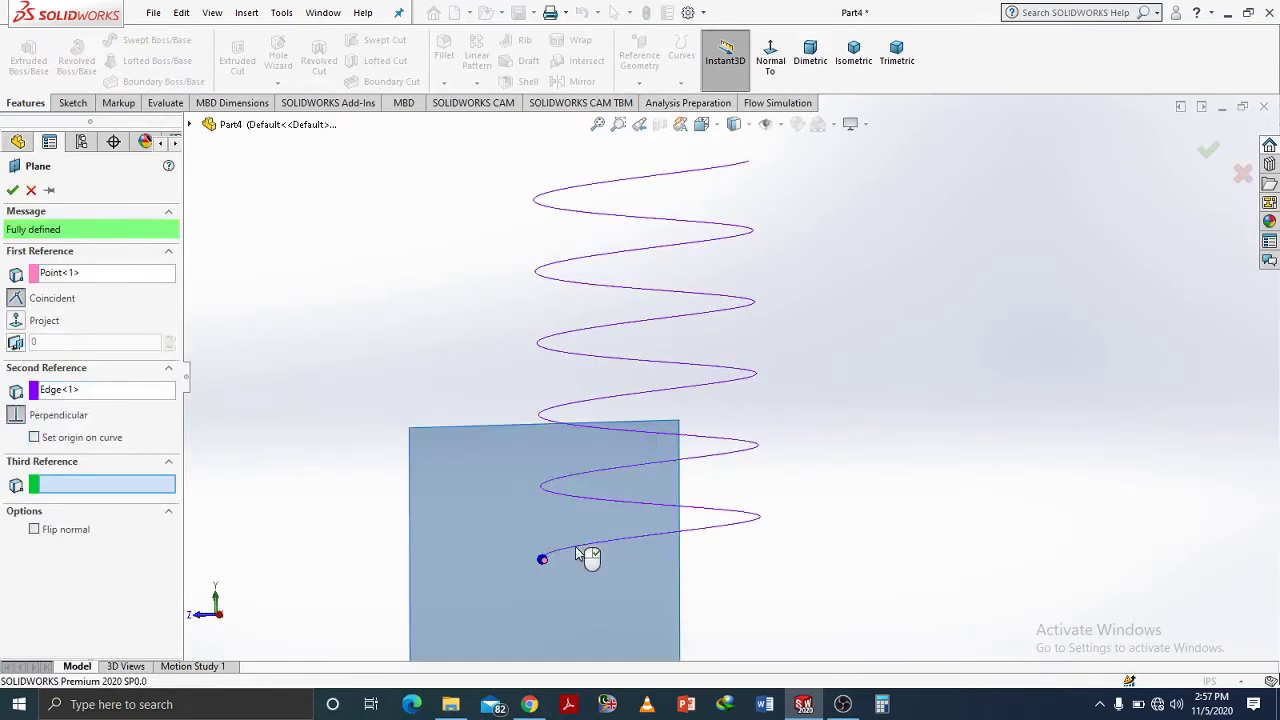
pyautogui.scroll(3, 395, 475)
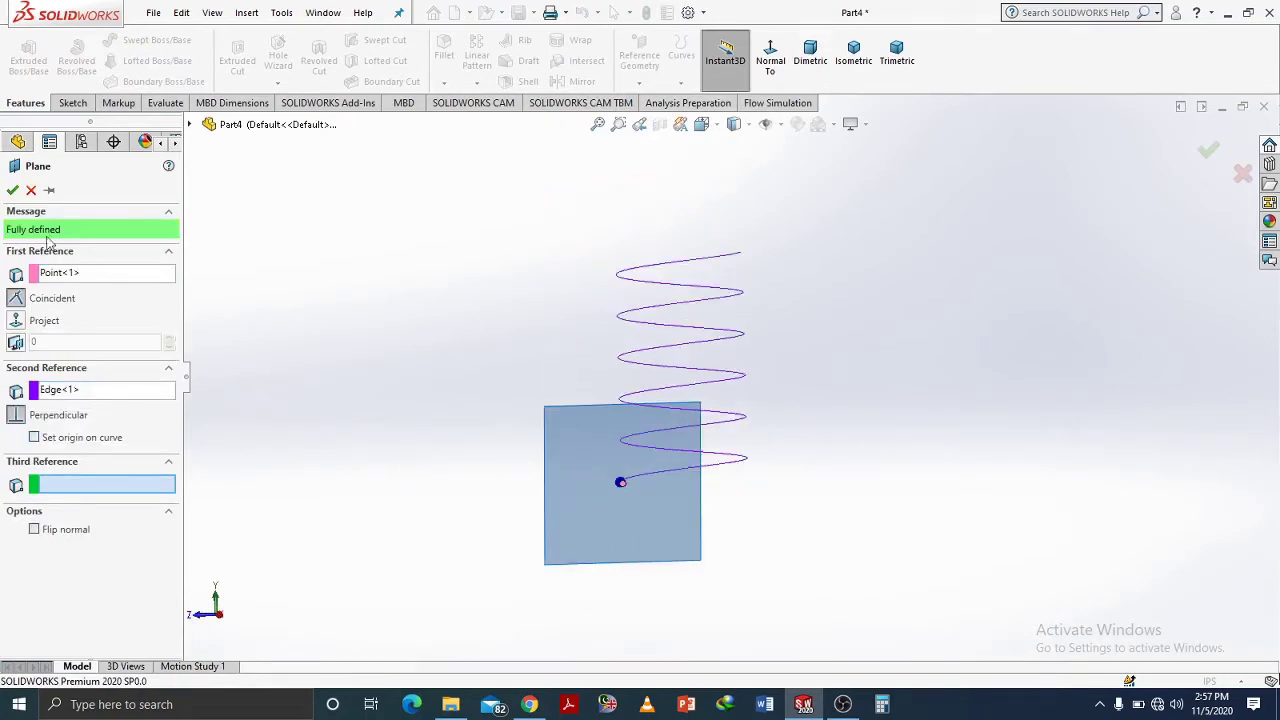
pyautogui.click(12, 192)
pyautogui.click(70, 103)
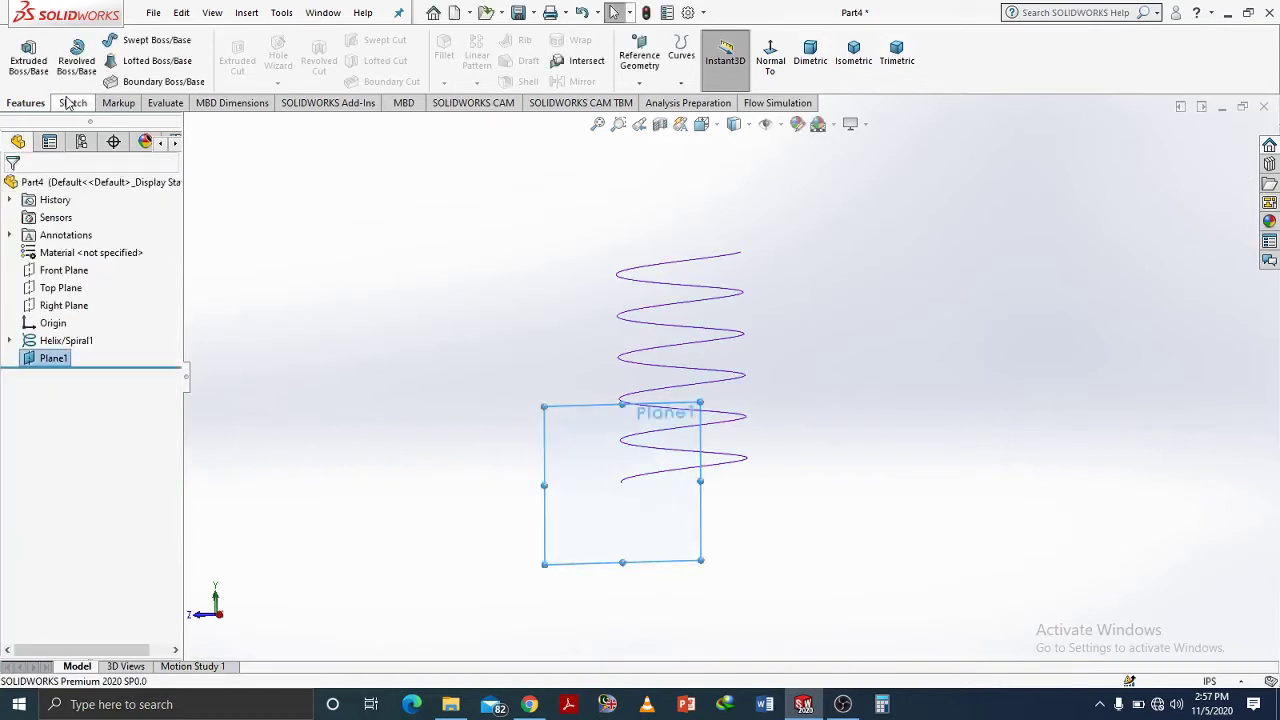
# - On Plane1, draw the profile circle at the helix end and dimension it to 4.00 diameter
pyautogui.click(137, 40)
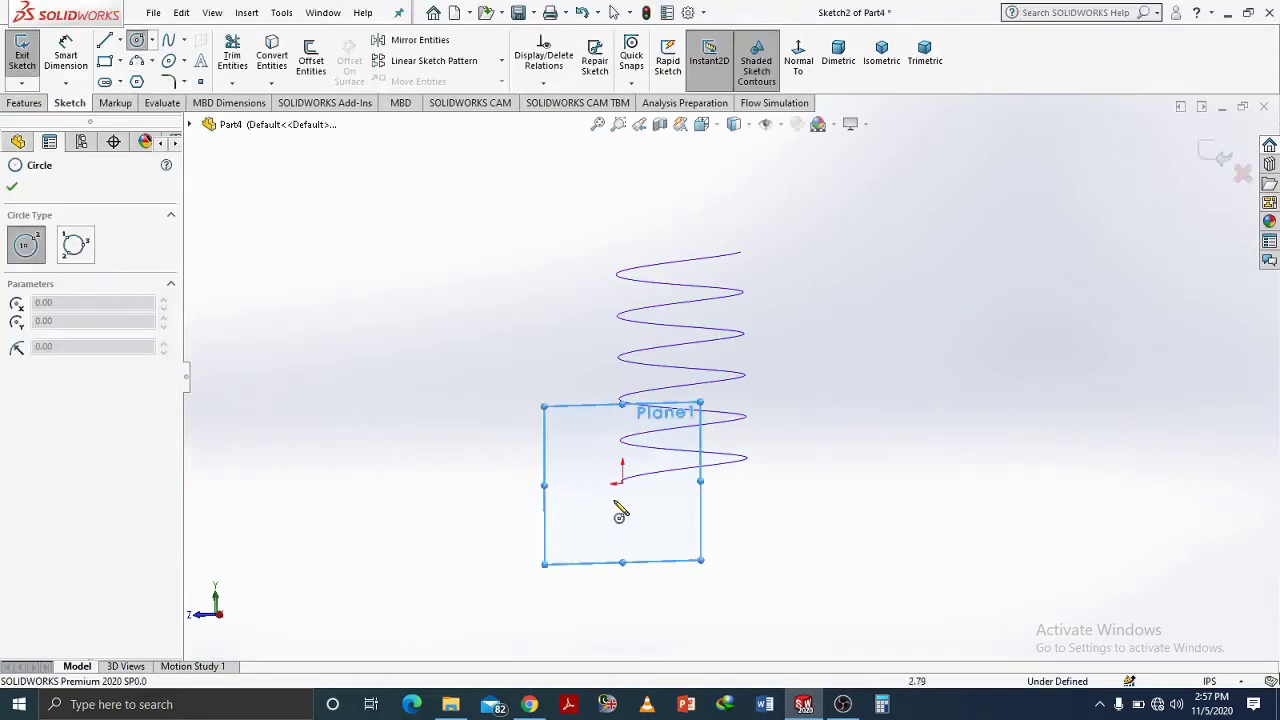
pyautogui.click(649, 504)
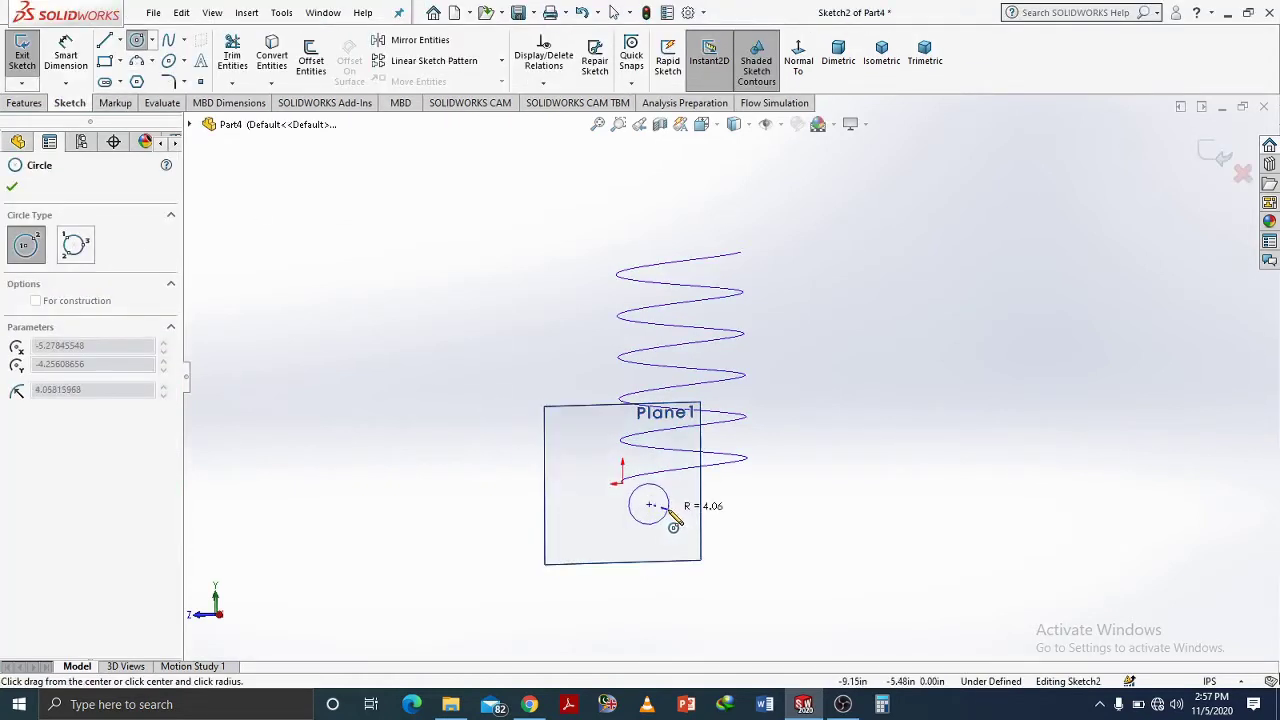
pyautogui.click(669, 504)
pyautogui.click(66, 55)
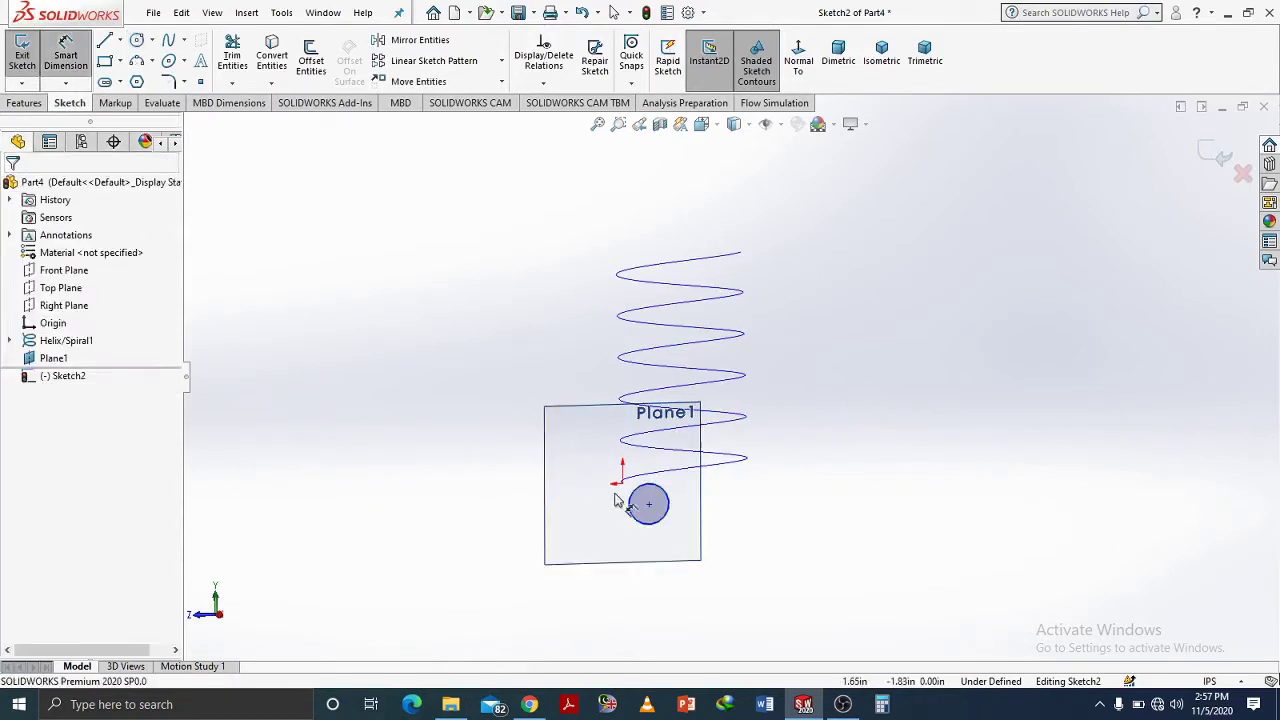
pyautogui.click(645, 513)
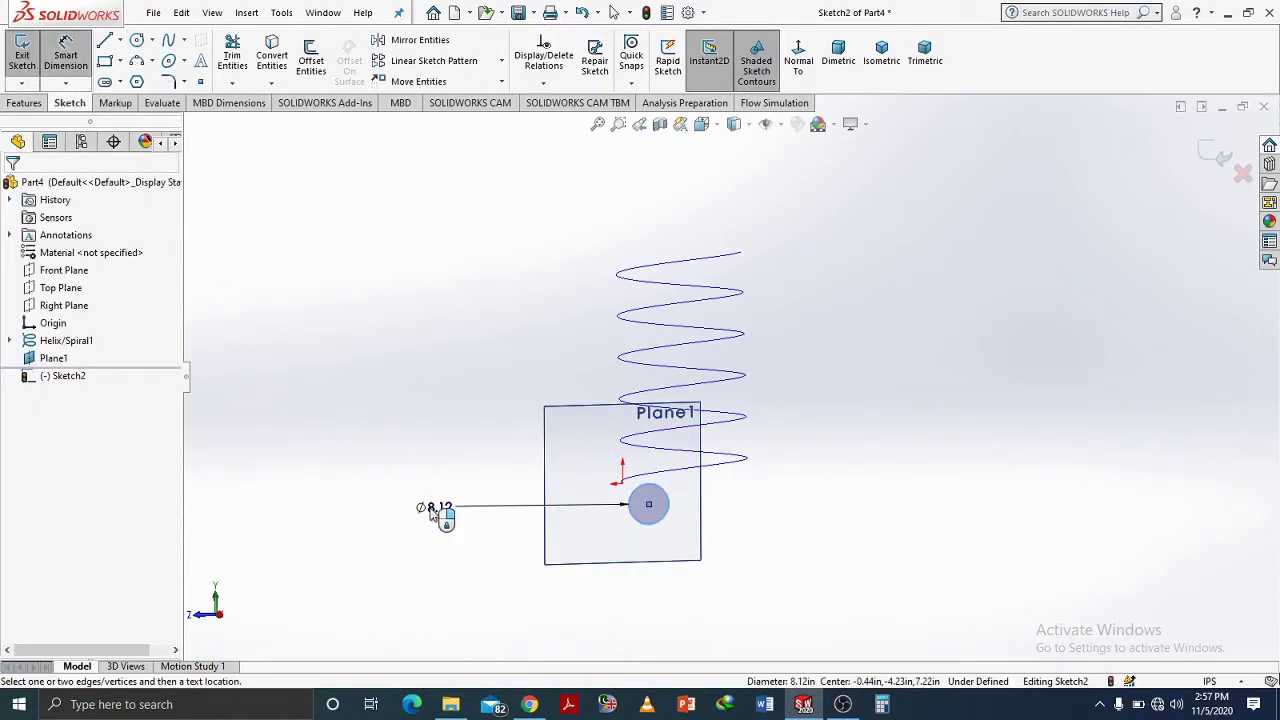
pyautogui.click(437, 507)
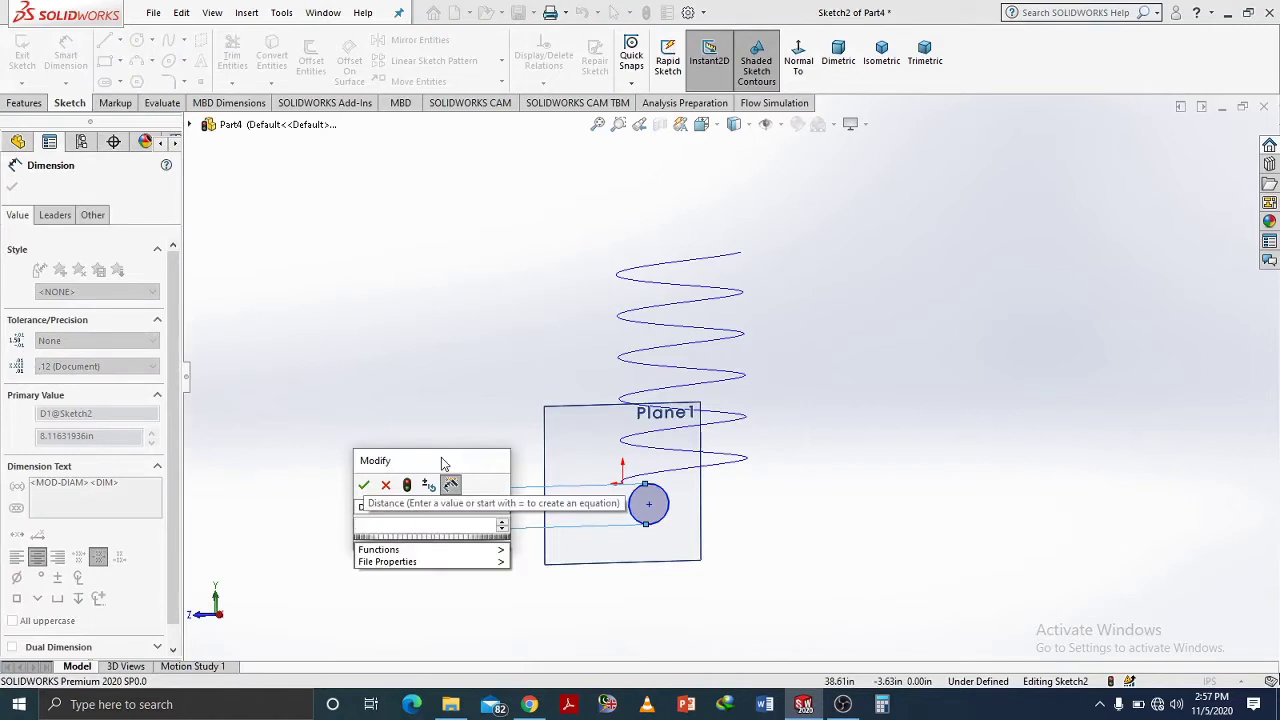
pyautogui.write('3')
pyautogui.press('BackSpace')
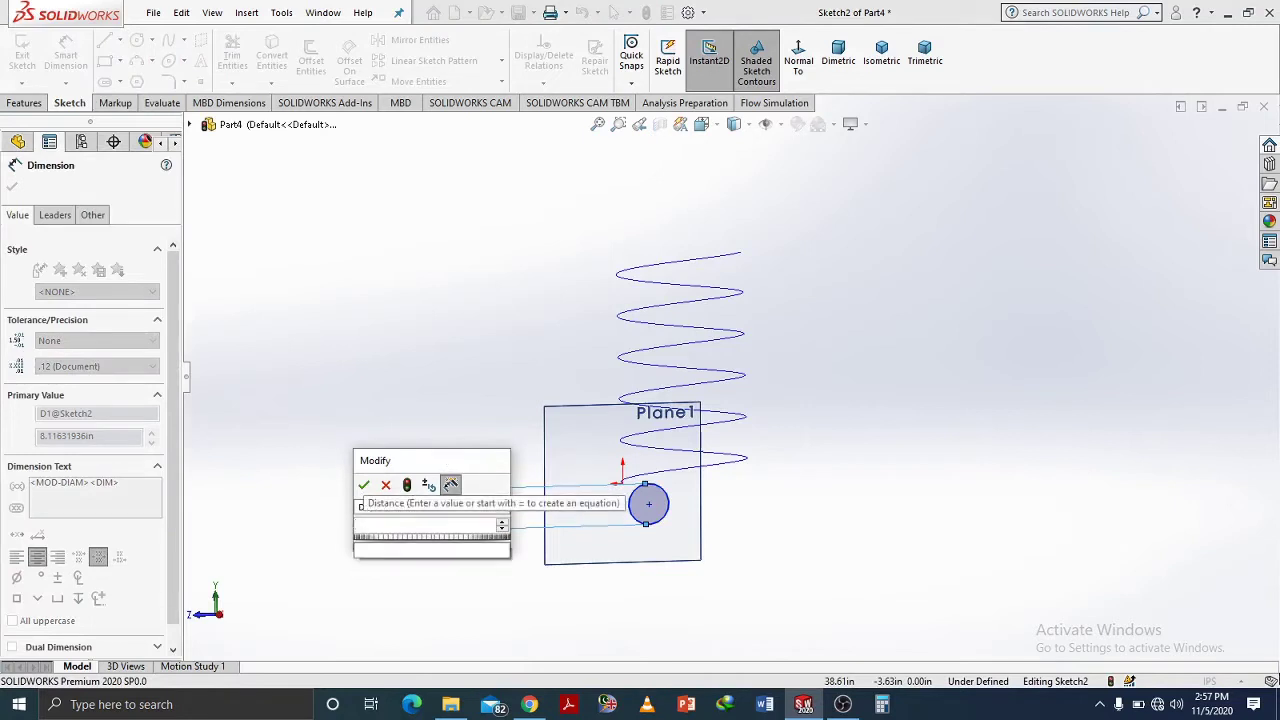
pyautogui.write('4')
pyautogui.press('Return')
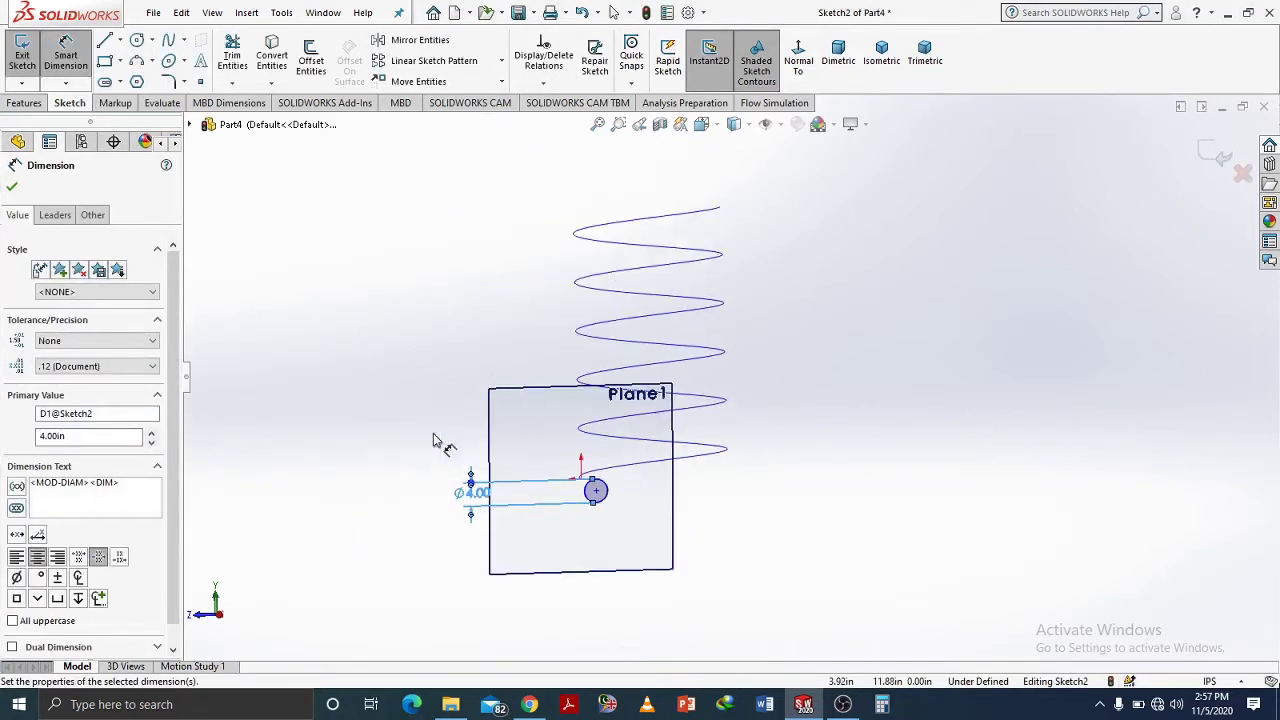
pyautogui.click(12, 189)
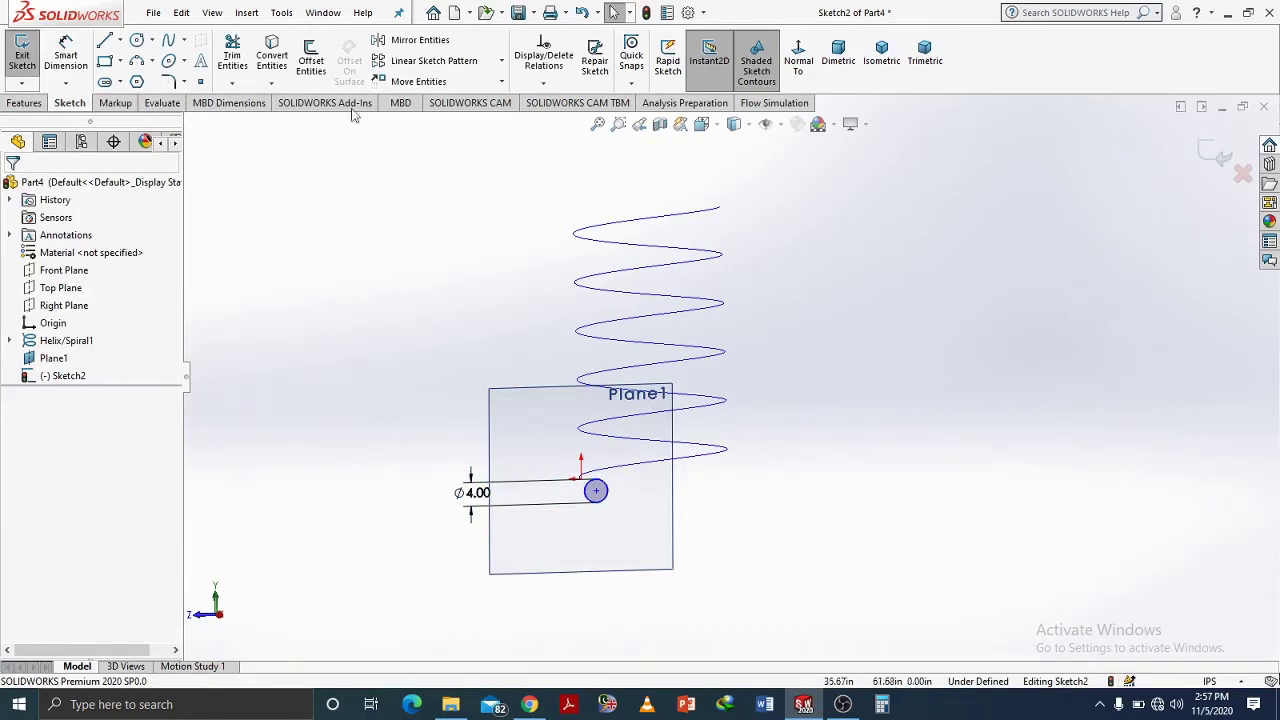
# - Sweep the Sketch2 circle along Helix/Spiral1 to form Sweep1, then orbit to view the spring
pyautogui.click(24, 103)
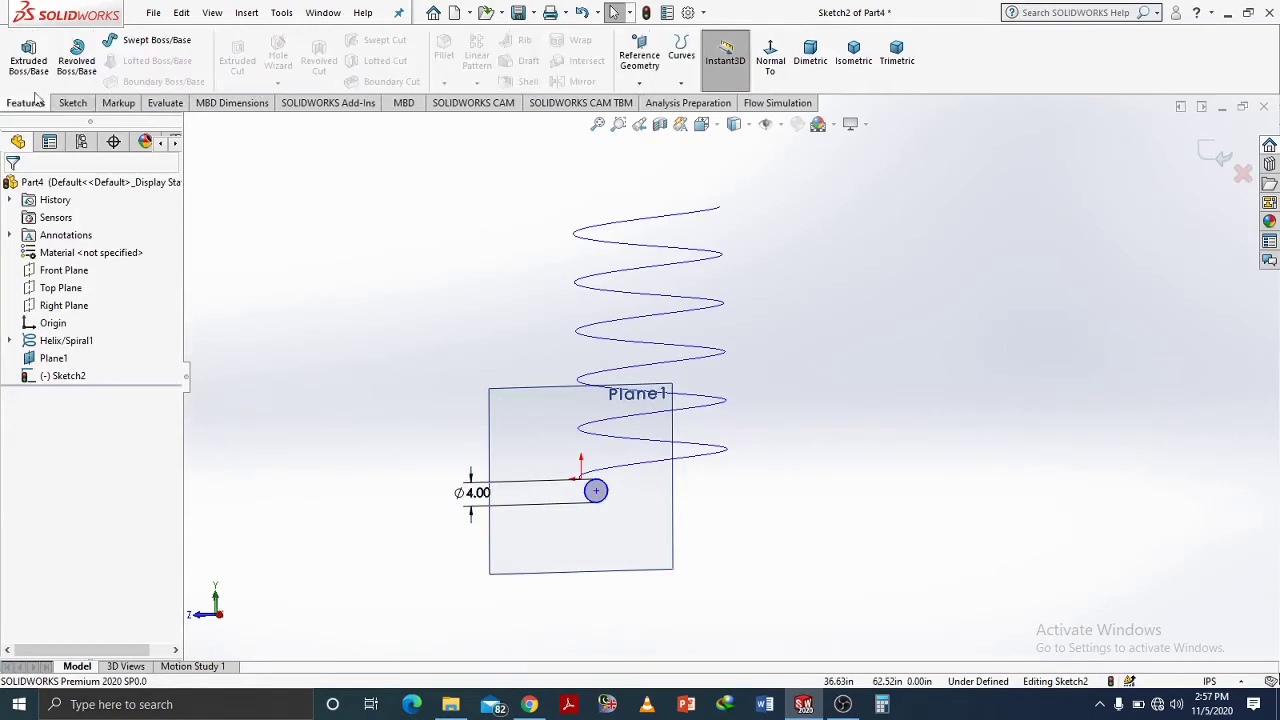
pyautogui.click(145, 40)
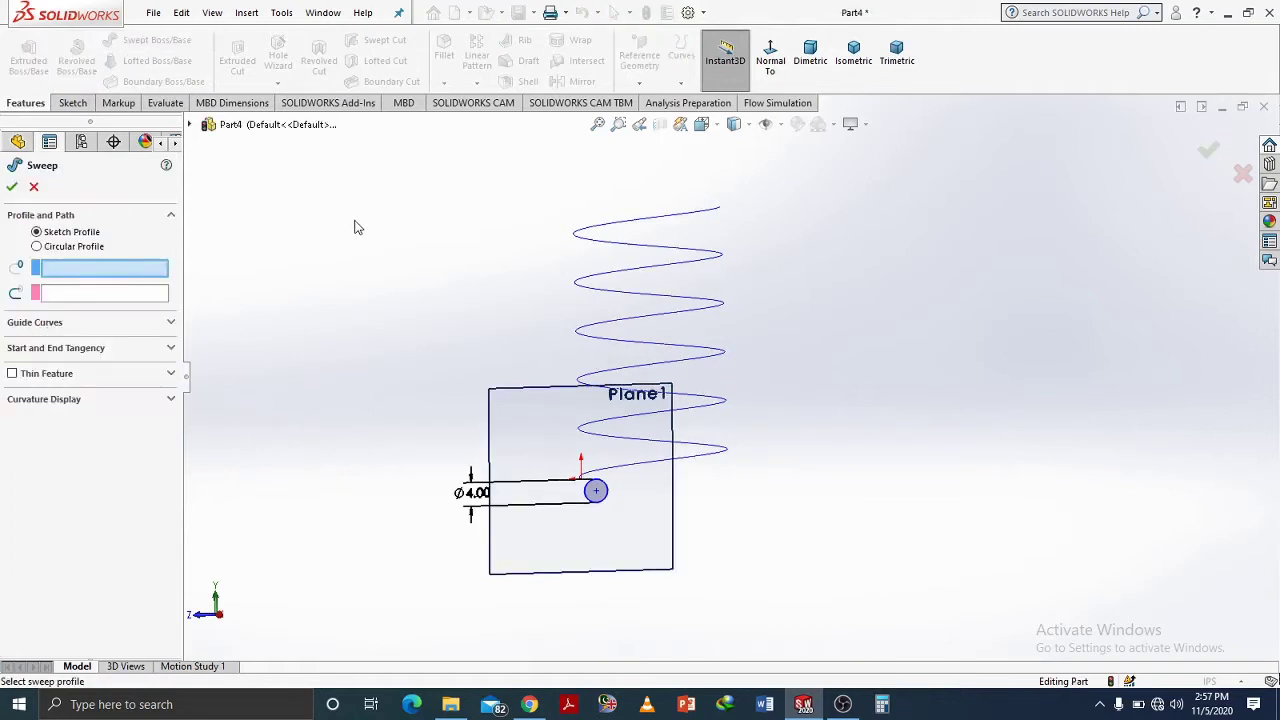
pyautogui.click(605, 498)
pyautogui.click(624, 471)
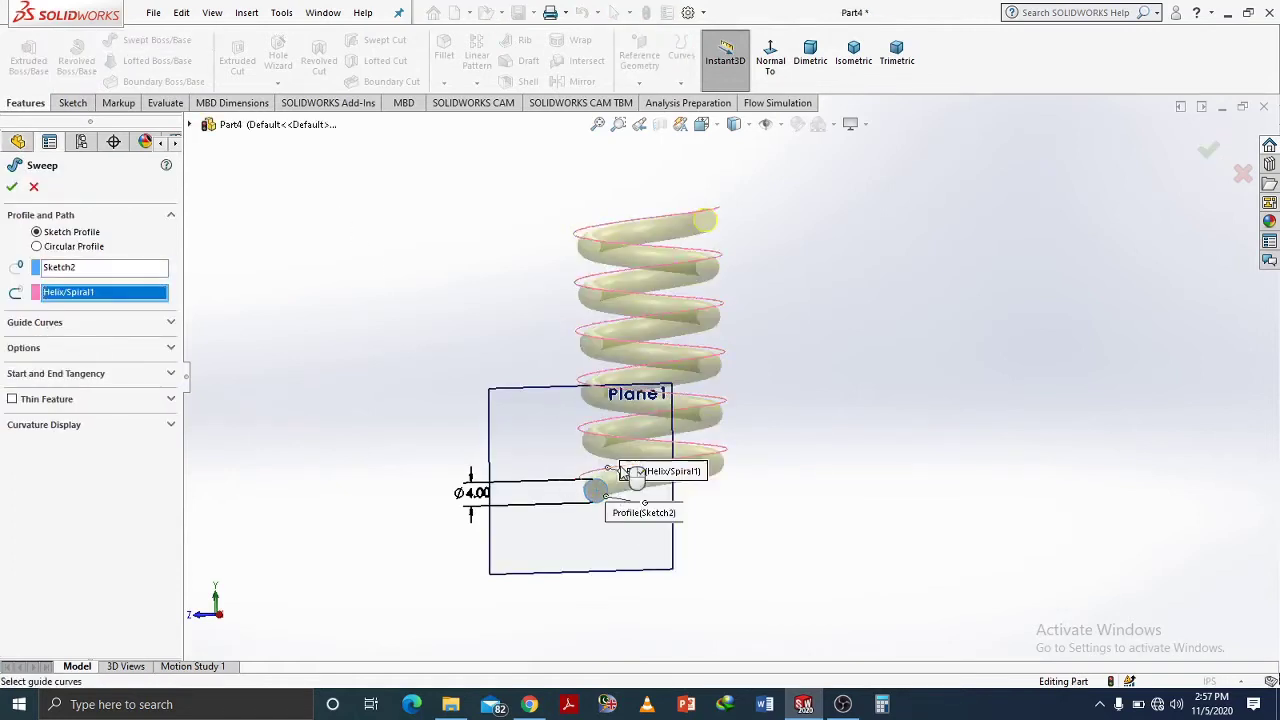
pyautogui.click(12, 188)
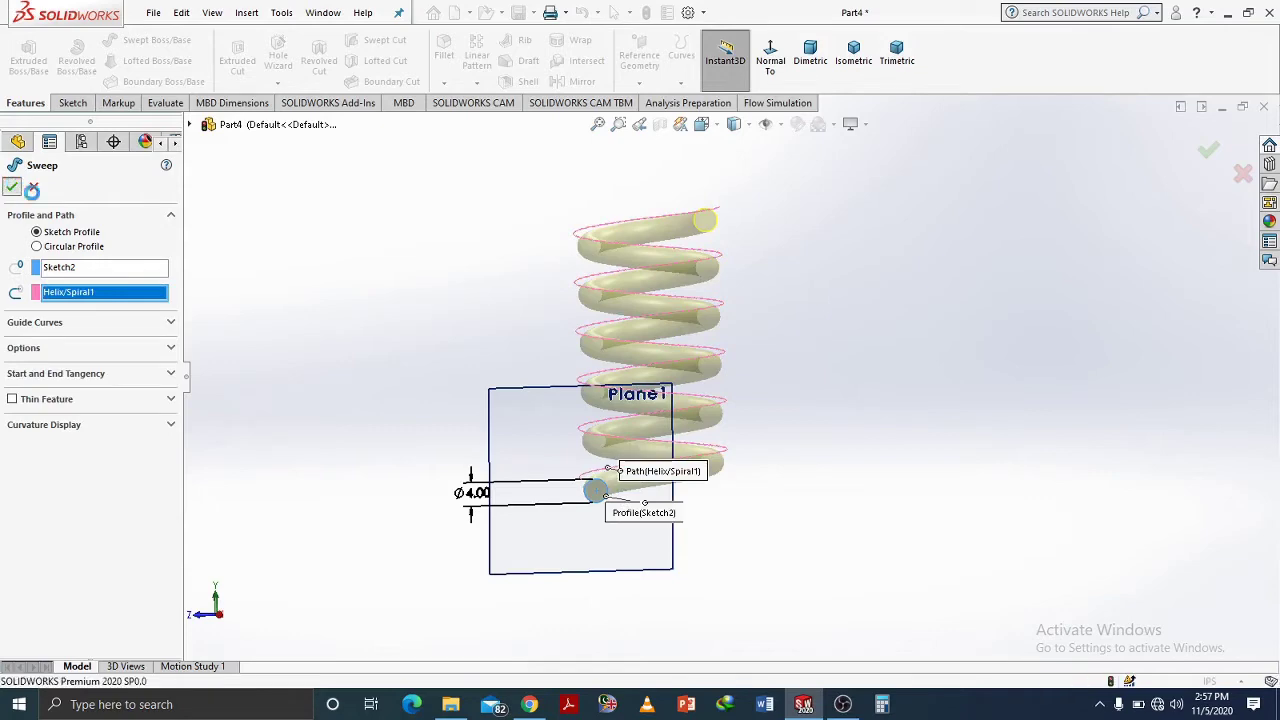
pyautogui.rightClick(840, 264)
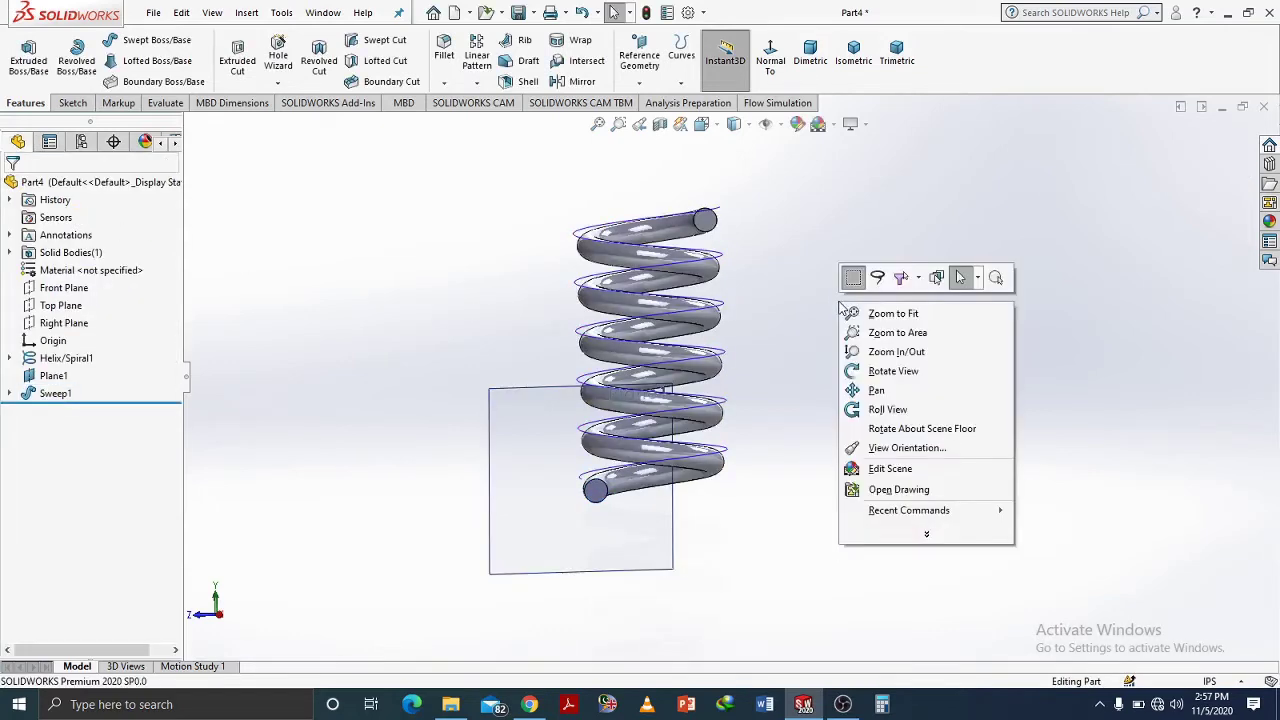
pyautogui.click(933, 372)
pyautogui.moveTo(863, 366)
pyautogui.mouseDown()
pyautogui.moveTo(765, 515)
pyautogui.moveTo(634, 514)
pyautogui.moveTo(586, 414)
pyautogui.moveTo(494, 309)
pyautogui.moveTo(661, 510)
pyautogui.moveTo(751, 503)
pyautogui.mouseUp()
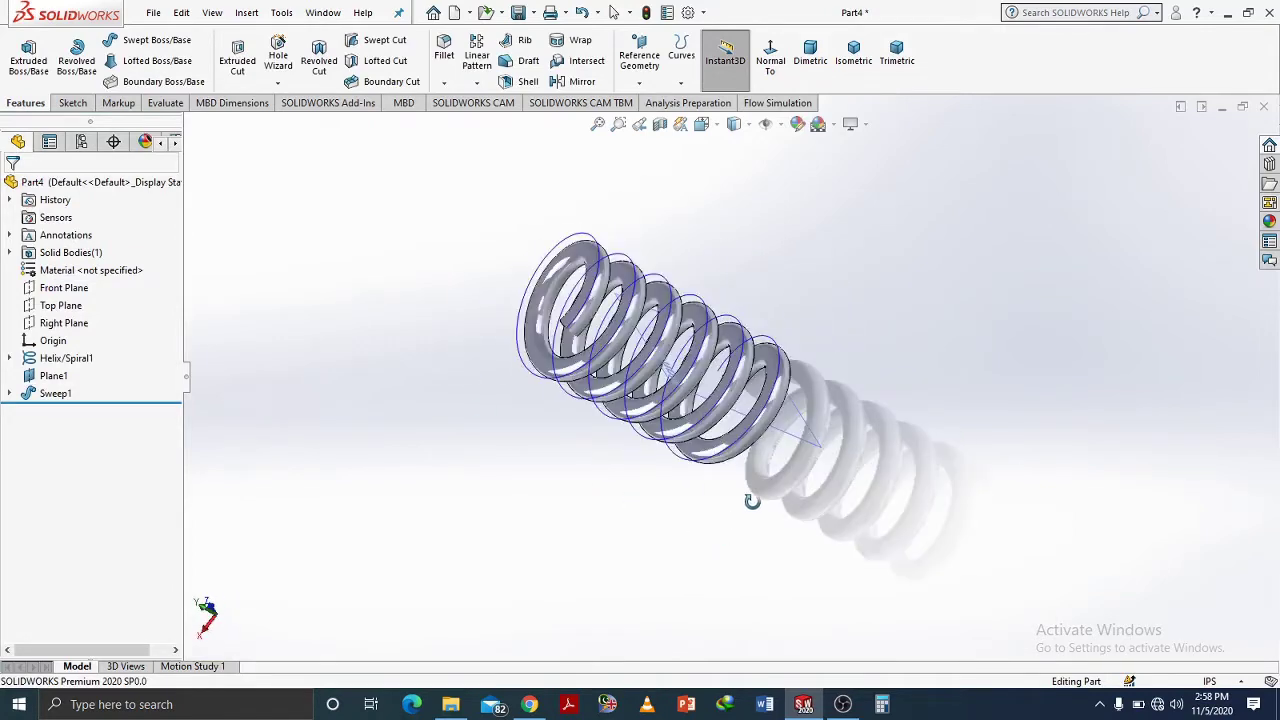
pyautogui.scroll(-5, 751, 489)
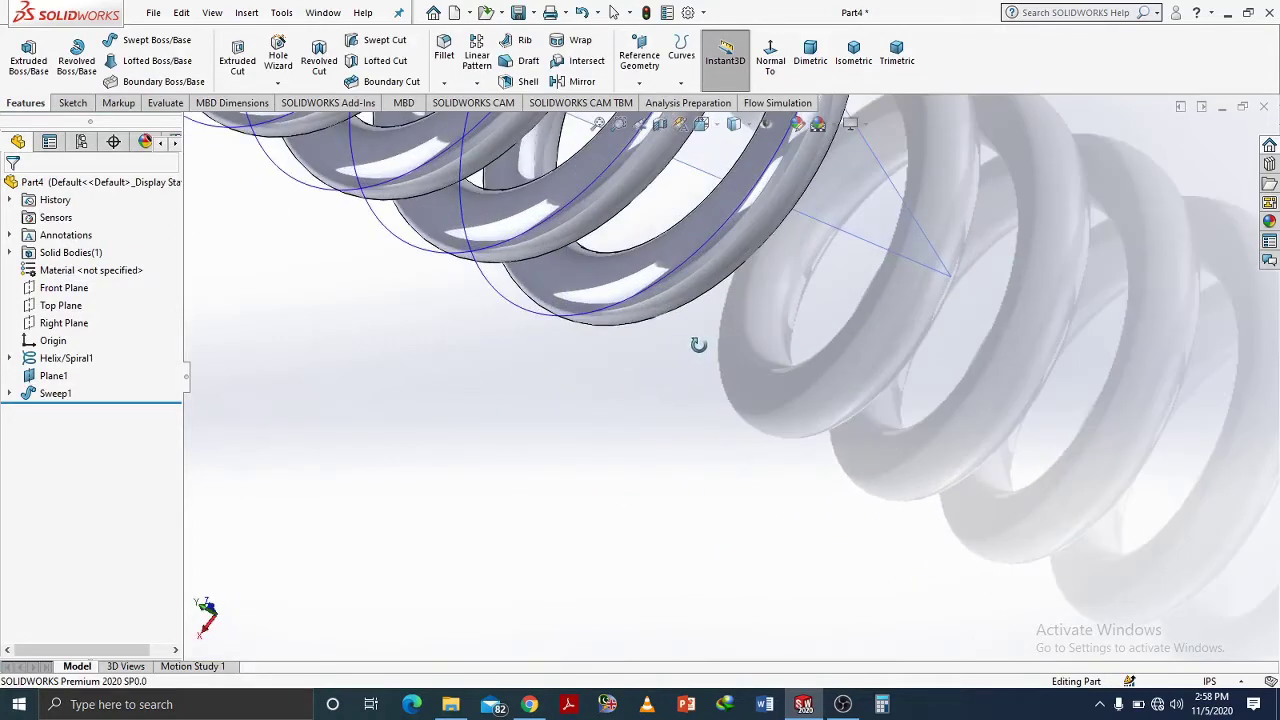
pyautogui.moveTo(698, 344); pyautogui.dragTo(698, 344)
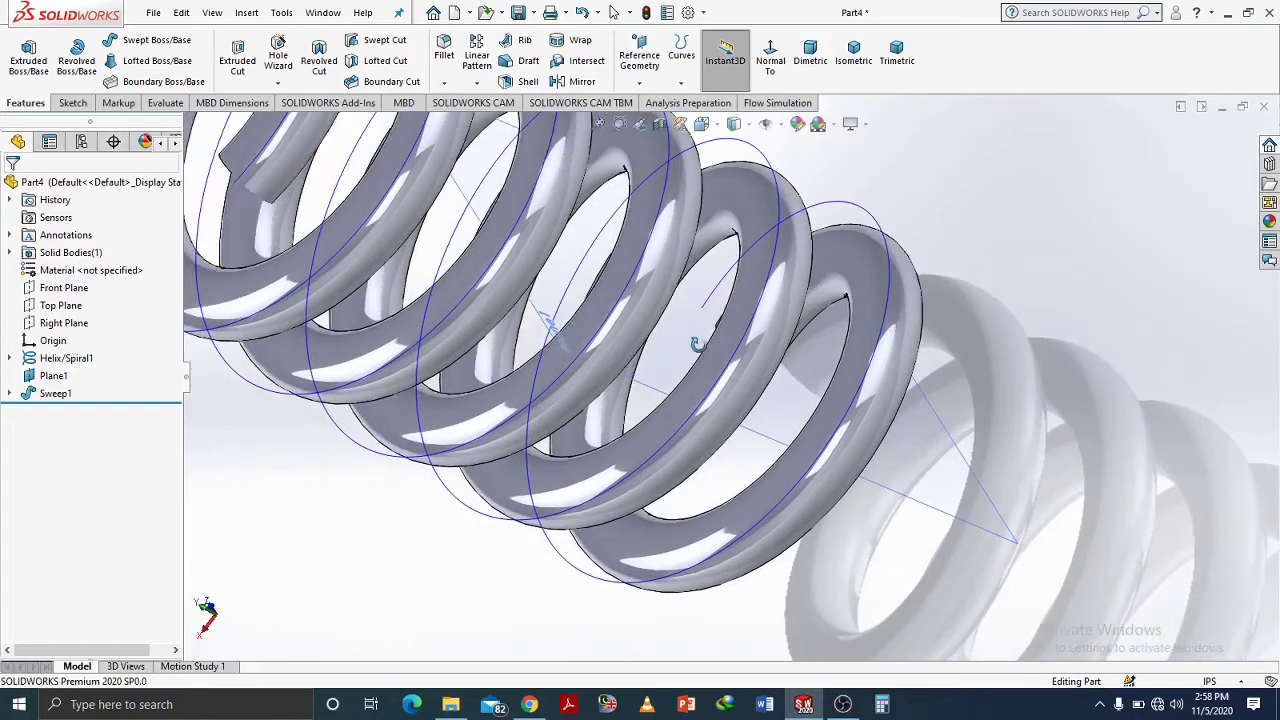
pyautogui.scroll(3, 698, 344)
pyautogui.scroll(2, 698, 344)
pyautogui.moveTo(843, 334)
pyautogui.mouseDown()
pyautogui.moveTo(818, 568)
pyautogui.moveTo(729, 600)
pyautogui.moveTo(757, 614)
pyautogui.moveTo(827, 607)
pyautogui.mouseUp()
pyautogui.moveTo(827, 607); pyautogui.dragTo(868, 569, button='middle')
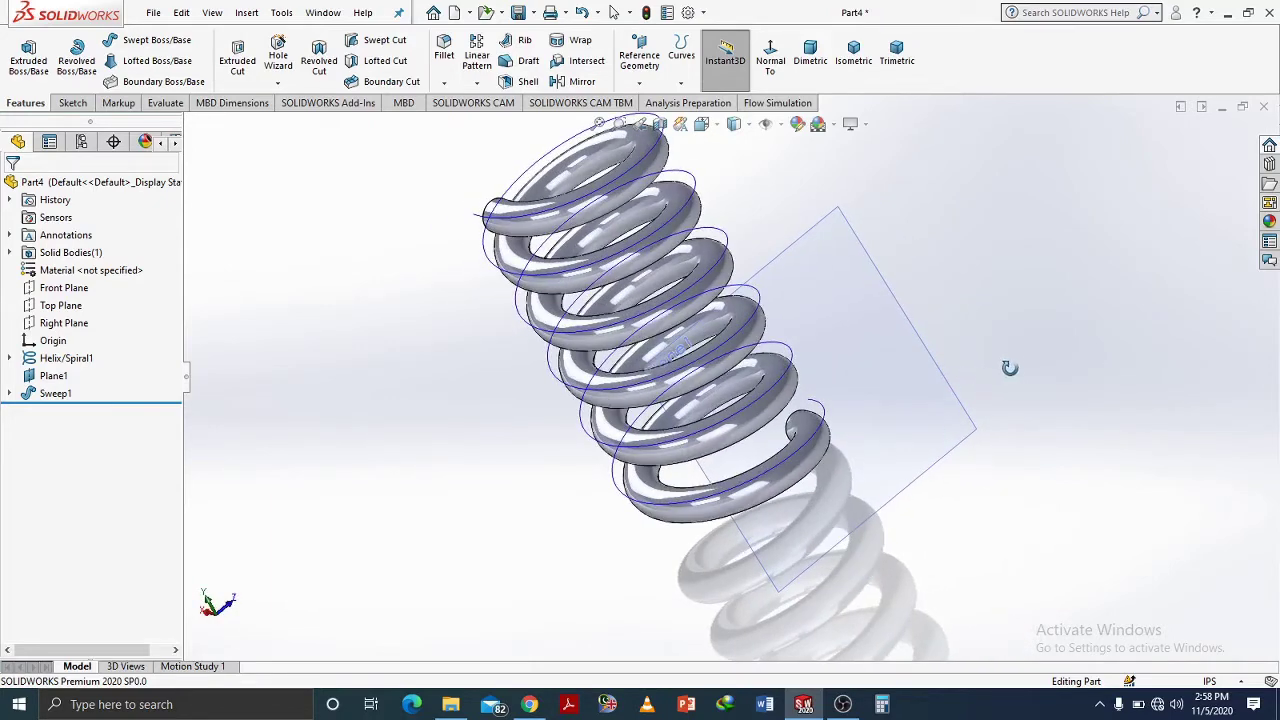
# - Hide Plane1 and turn the spring to a more upright orientation
pyautogui.rightClick(52, 376)
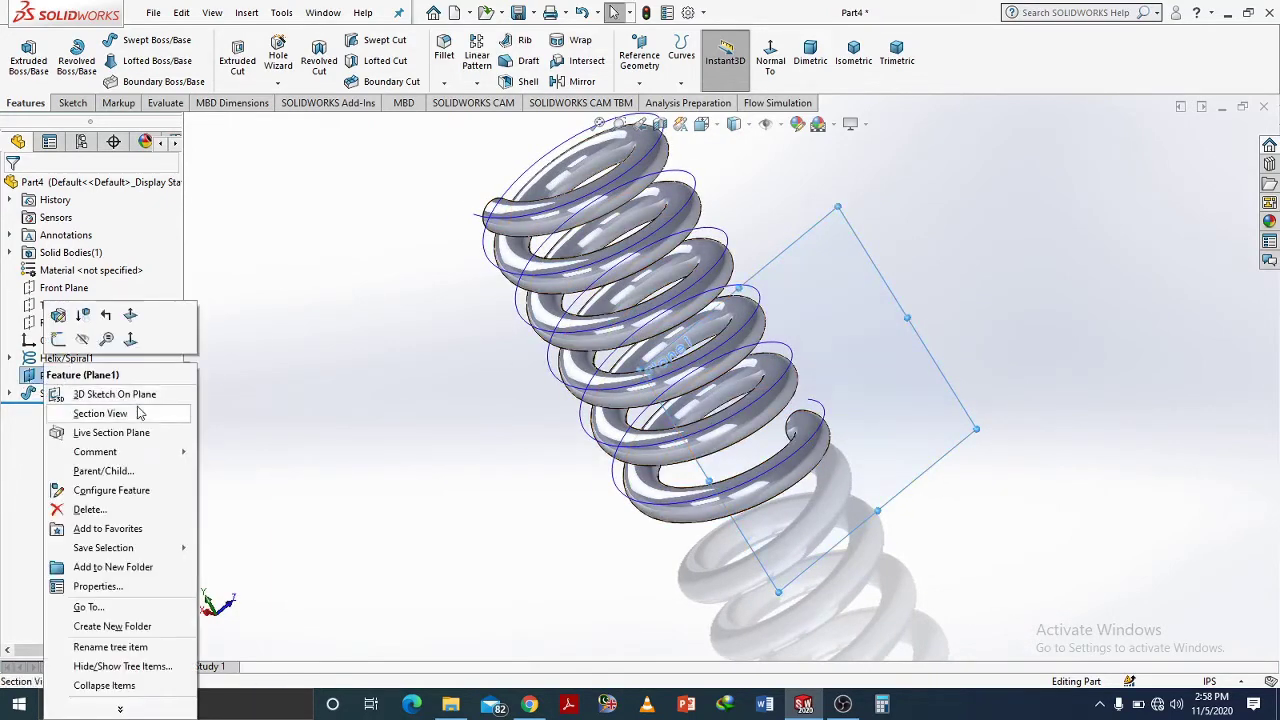
pyautogui.click(83, 339)
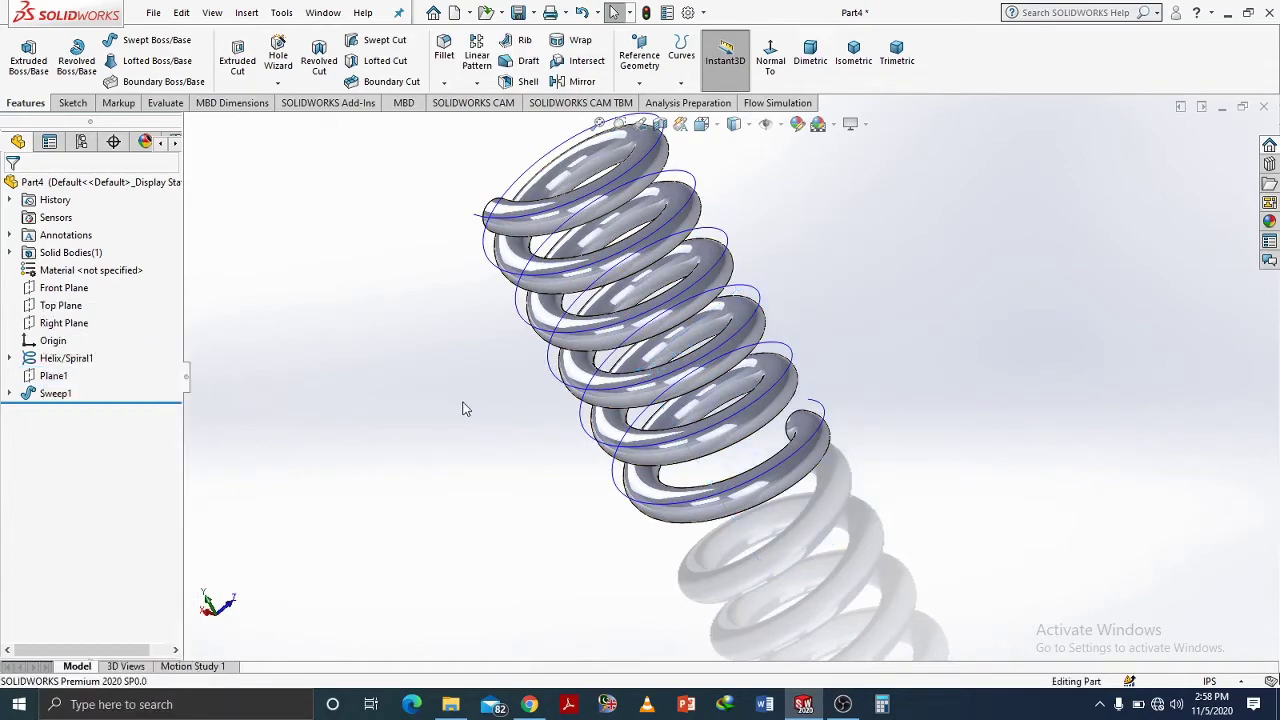
pyautogui.rightClick(422, 392)
pyautogui.click(471, 454)
pyautogui.moveTo(471, 454)
pyautogui.mouseDown()
pyautogui.moveTo(592, 482)
pyautogui.moveTo(469, 557)
pyautogui.mouseUp()
# - Hide the Helix/Spiral1 curve and orbit the spring to inspect it
pyautogui.click(9, 358)
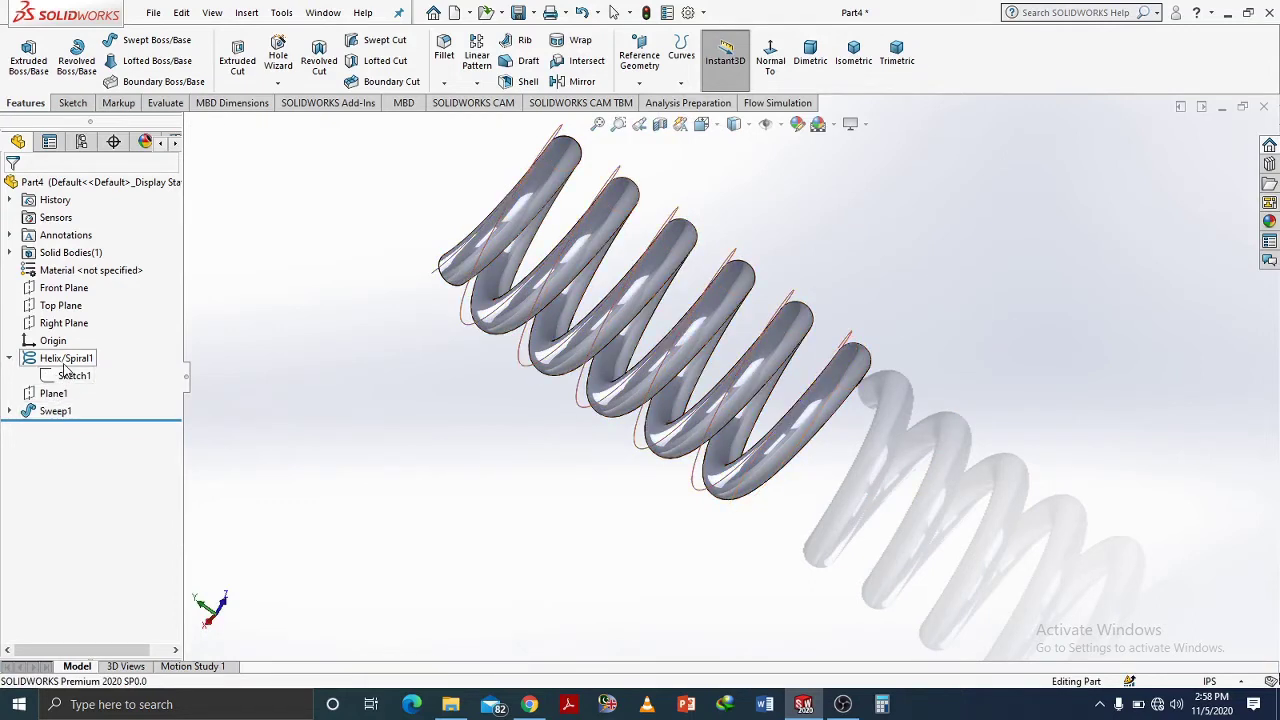
pyautogui.rightClick(63, 368)
pyautogui.click(84, 345)
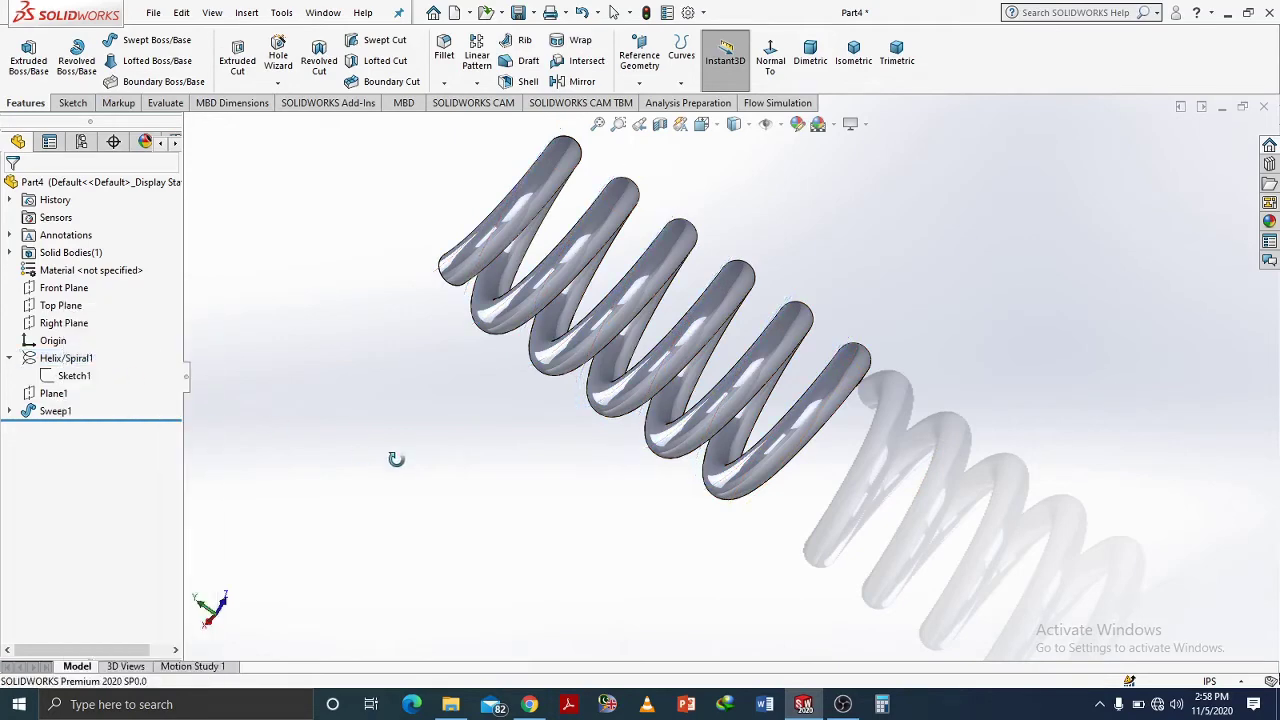
pyautogui.moveTo(400, 405)
pyautogui.mouseDown(button='middle')
pyautogui.moveTo(551, 414)
pyautogui.moveTo(634, 500)
pyautogui.moveTo(500, 480)
pyautogui.moveTo(464, 493)
pyautogui.moveTo(340, 423)
pyautogui.moveTo(483, 449)
pyautogui.moveTo(501, 424)
pyautogui.moveTo(617, 418)
pyautogui.moveTo(466, 523)
pyautogui.moveTo(540, 546)
pyautogui.moveTo(505, 477)
pyautogui.moveTo(537, 557)
pyautogui.moveTo(659, 424)
pyautogui.moveTo(699, 420)
pyautogui.moveTo(690, 410)
pyautogui.mouseUp(button='middle')
pyautogui.scroll(-3, 665, 425)
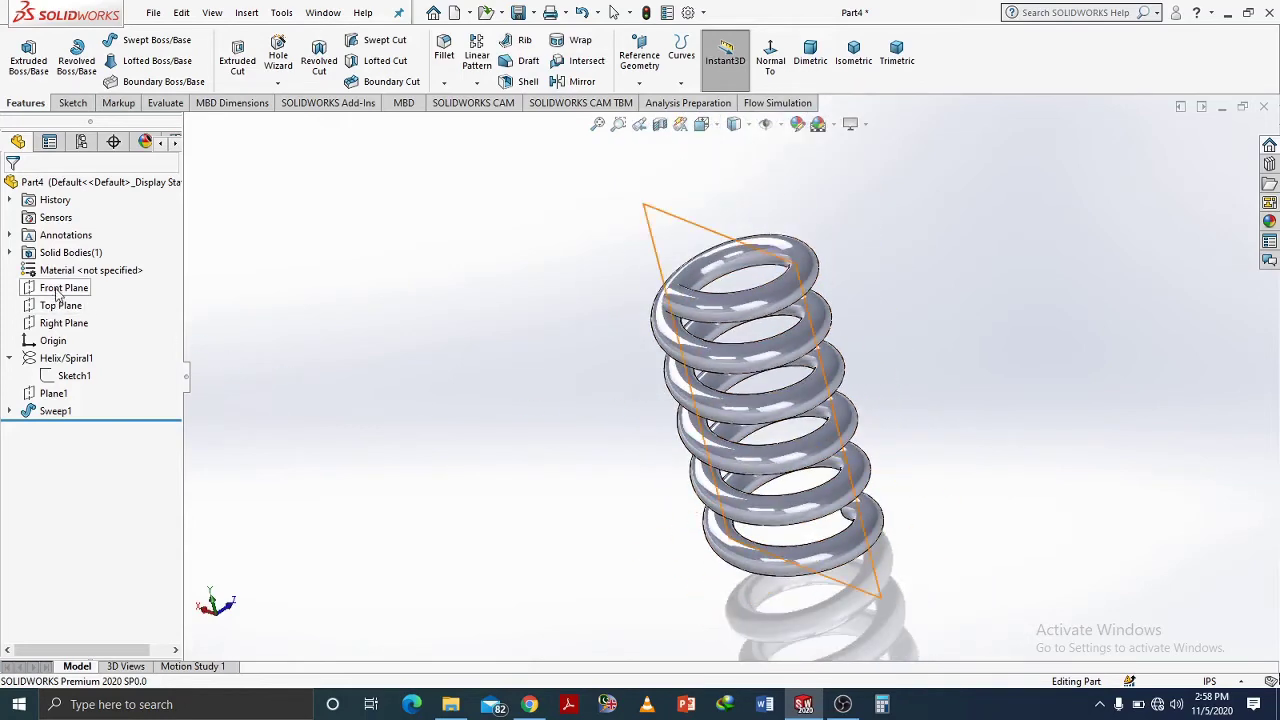
# - Select the Front Plane, view it straight on, and start a new sketch
pyautogui.click(58, 290)
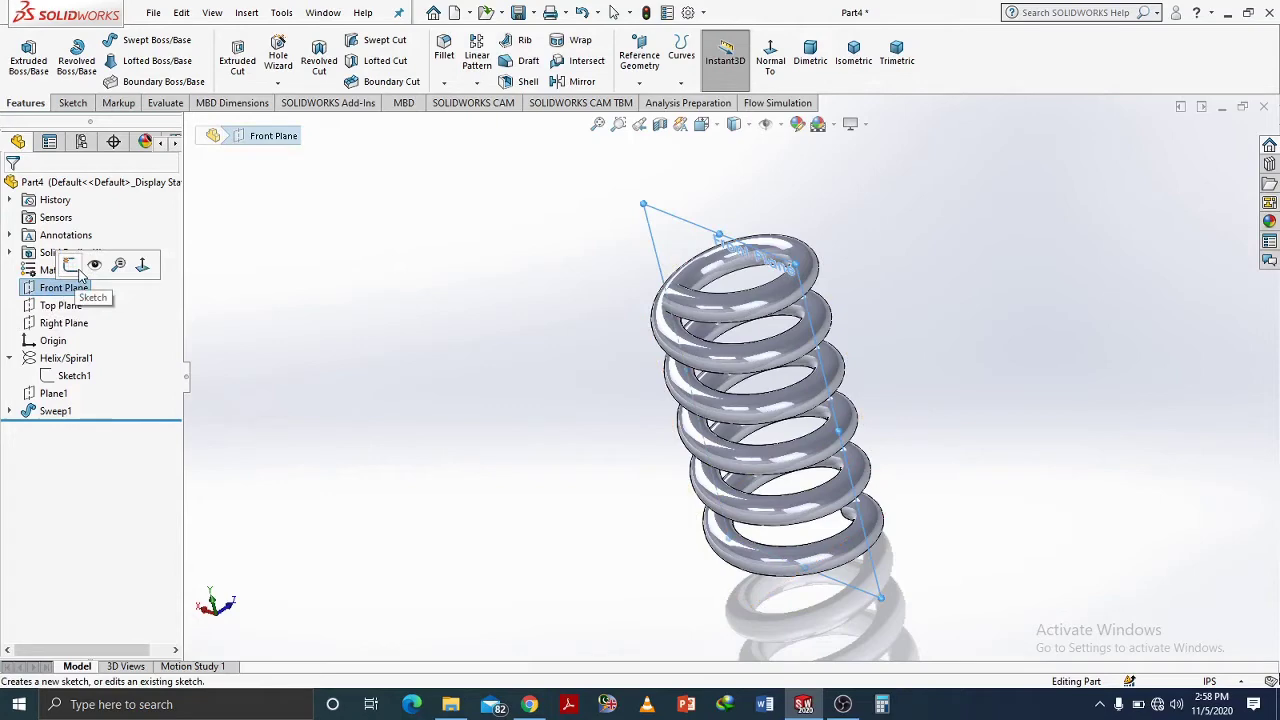
pyautogui.click(142, 266)
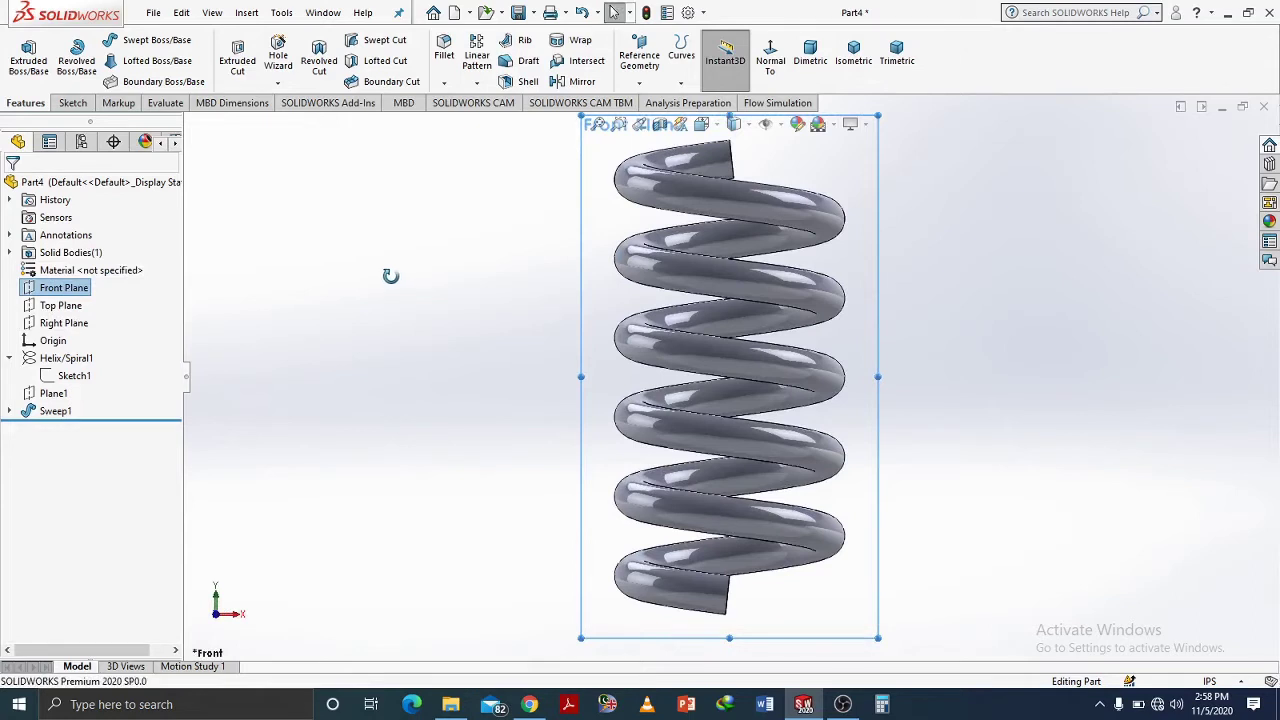
pyautogui.click(381, 270)
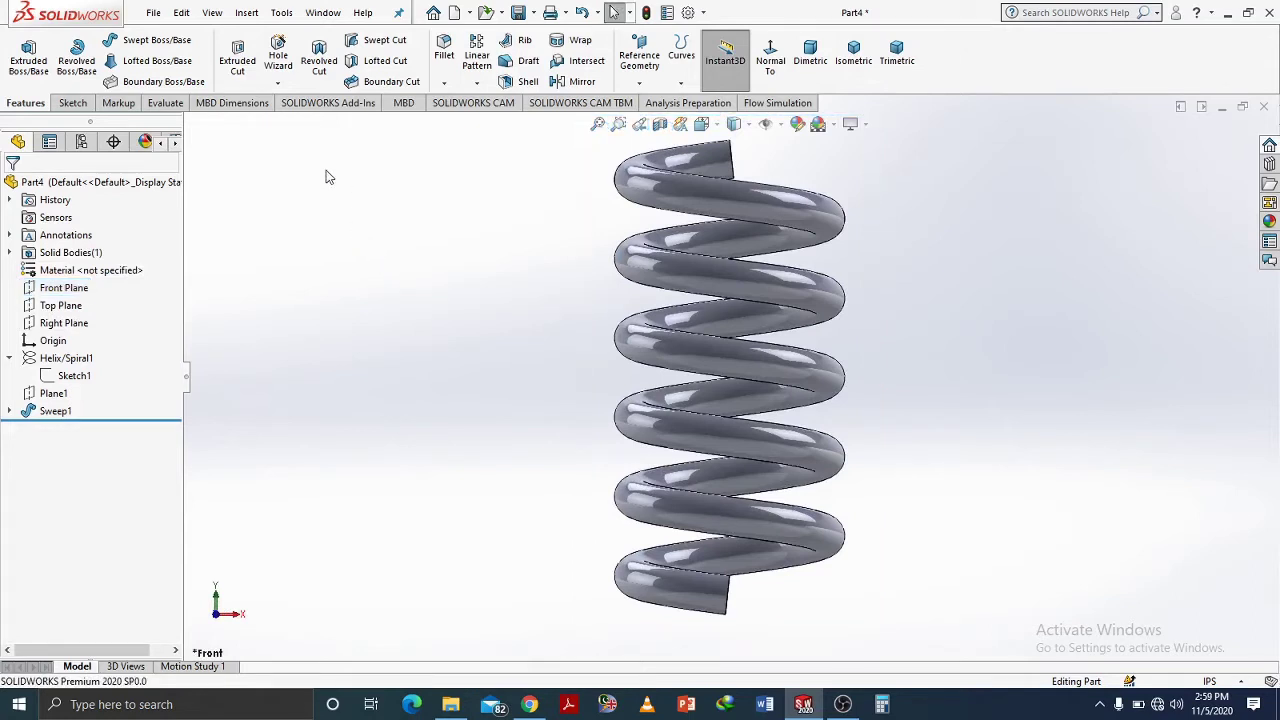
pyautogui.click(72, 103)
pyautogui.click(106, 41)
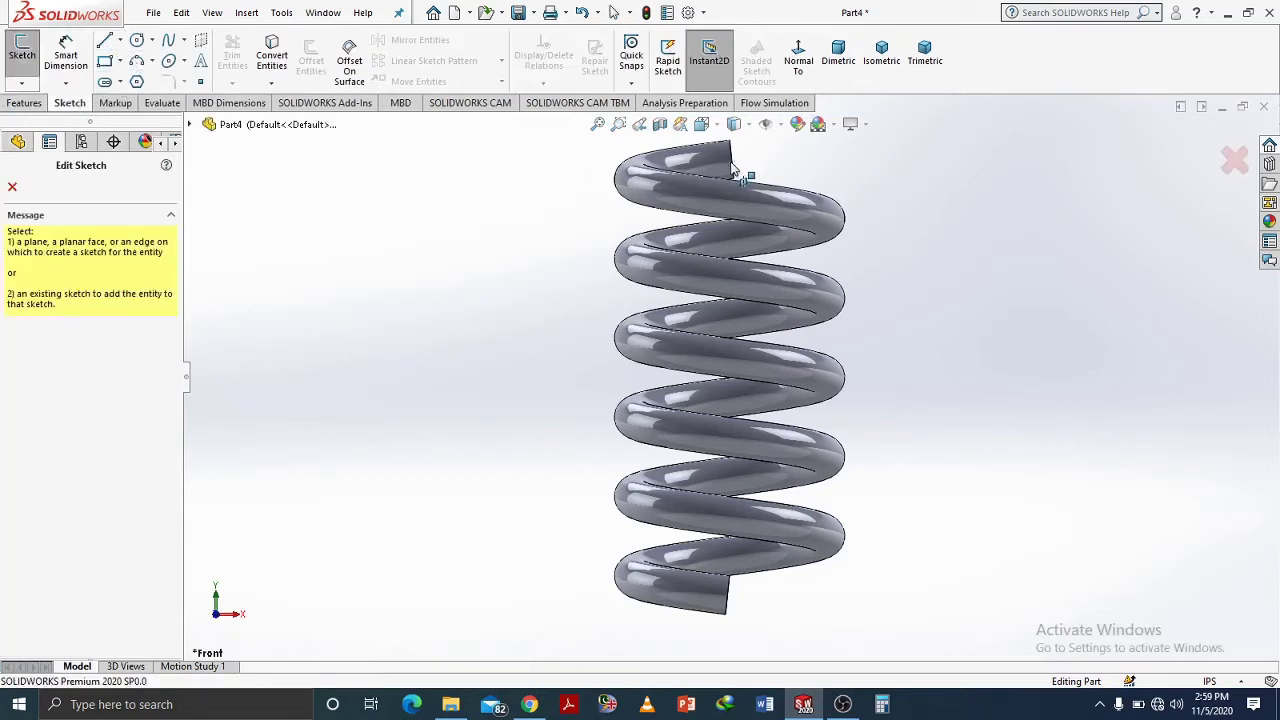
# - Zoom out to the whole spring, cancel the sketch, and reselect the Front Plane
pyautogui.scroll(-2, 730, 165)
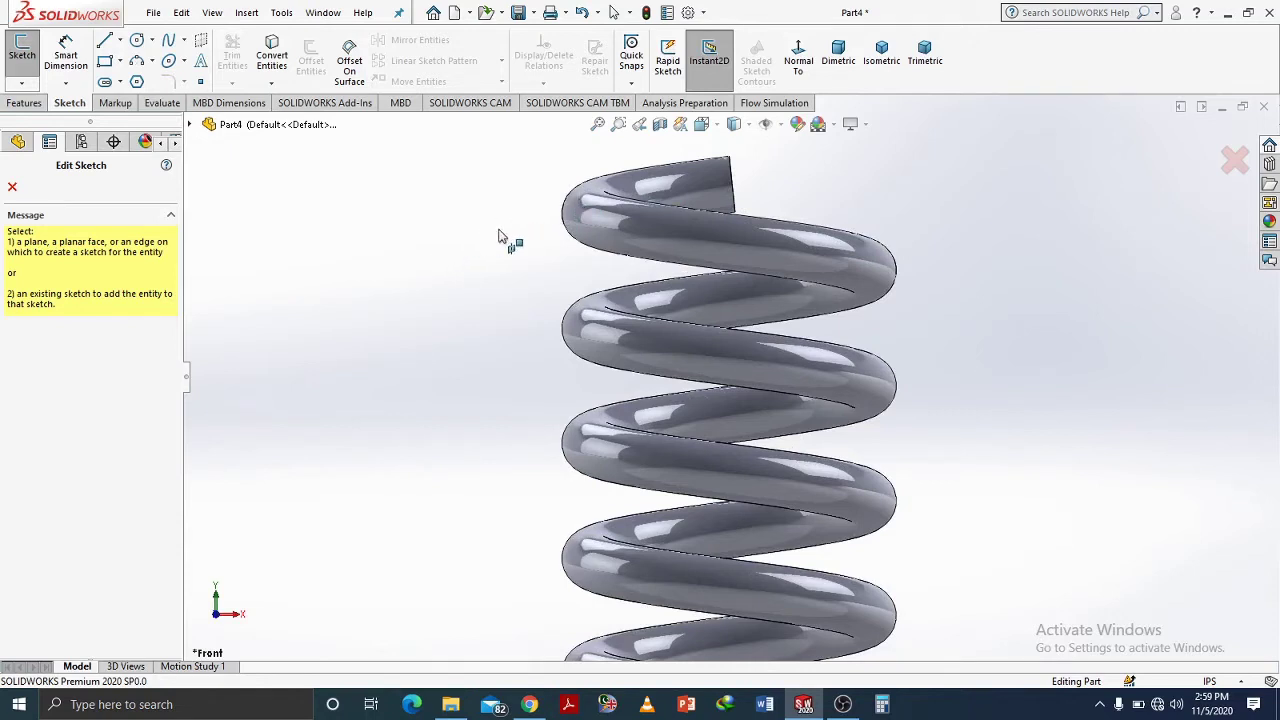
pyautogui.scroll(1, 627, 253)
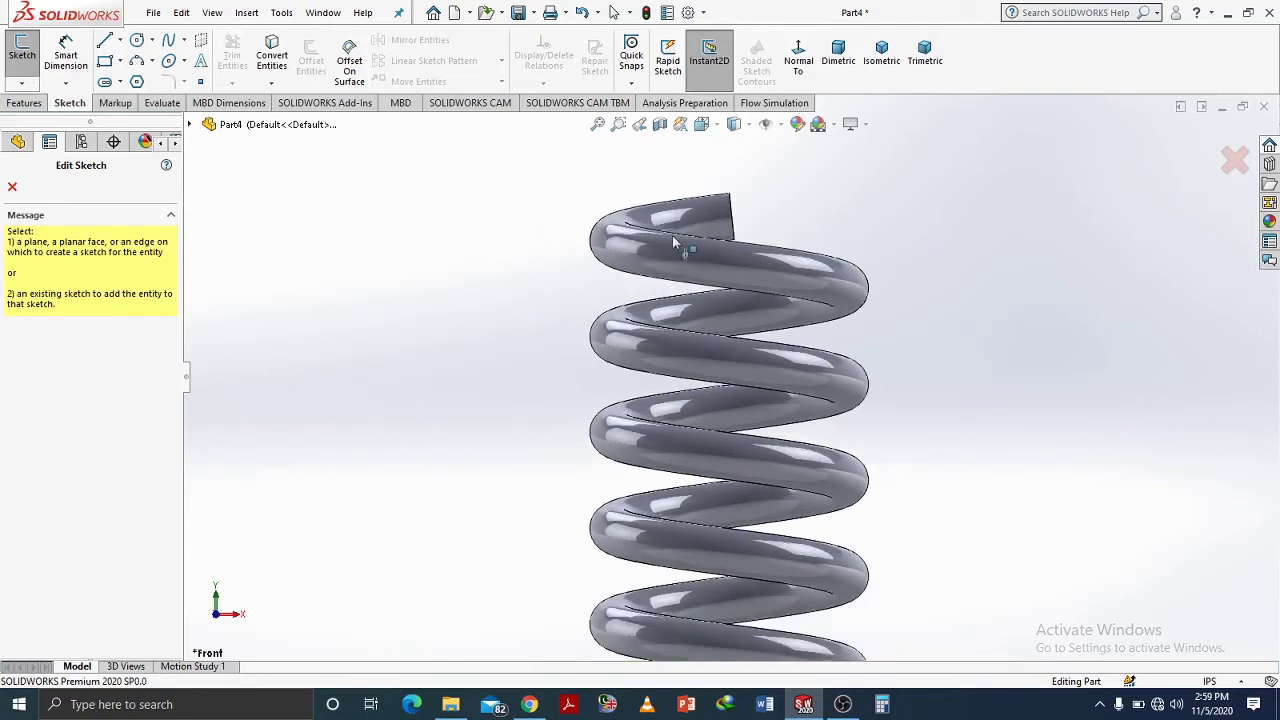
pyautogui.press('z')
pyautogui.click(13, 188)
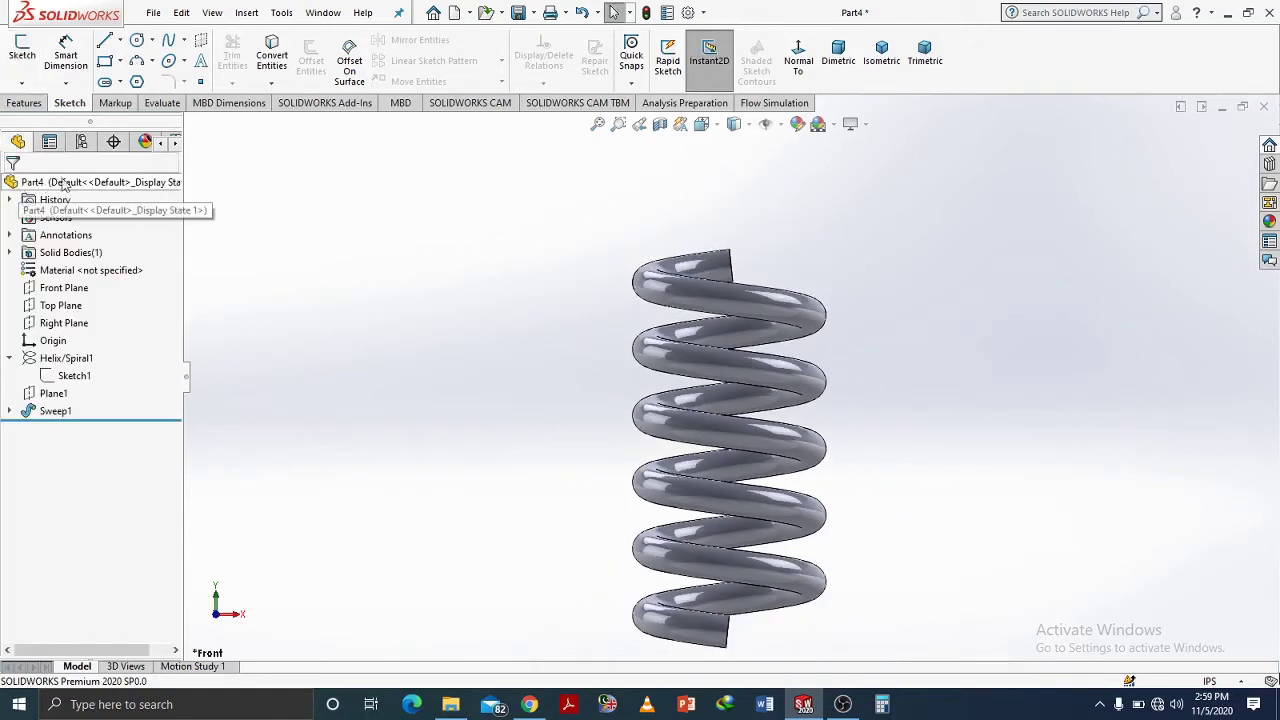
pyautogui.click(736, 268)
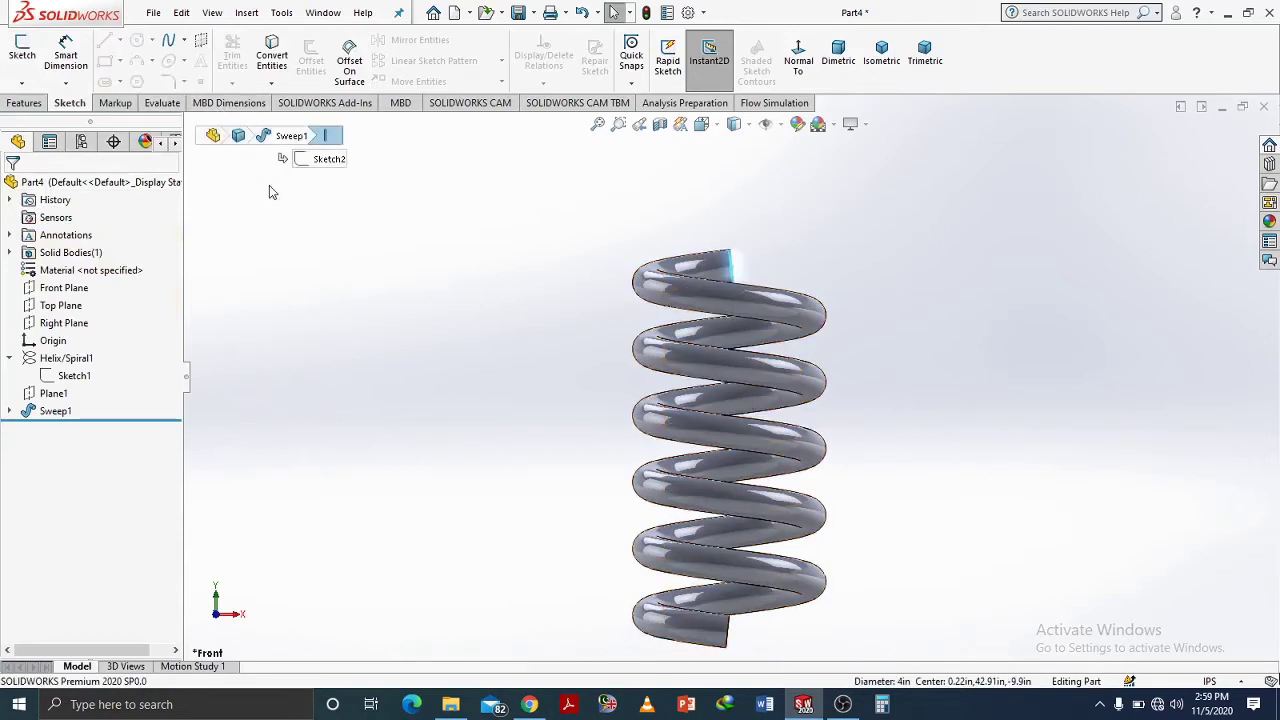
pyautogui.click(540, 248)
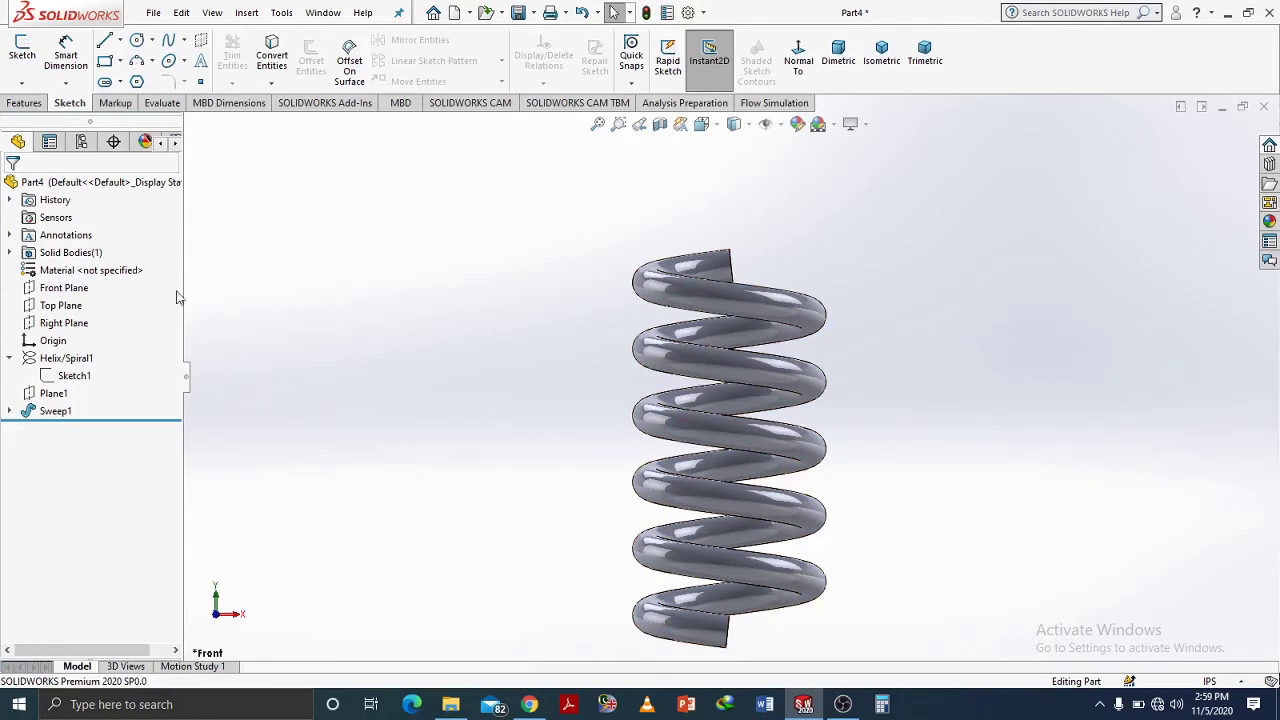
pyautogui.click(74, 294)
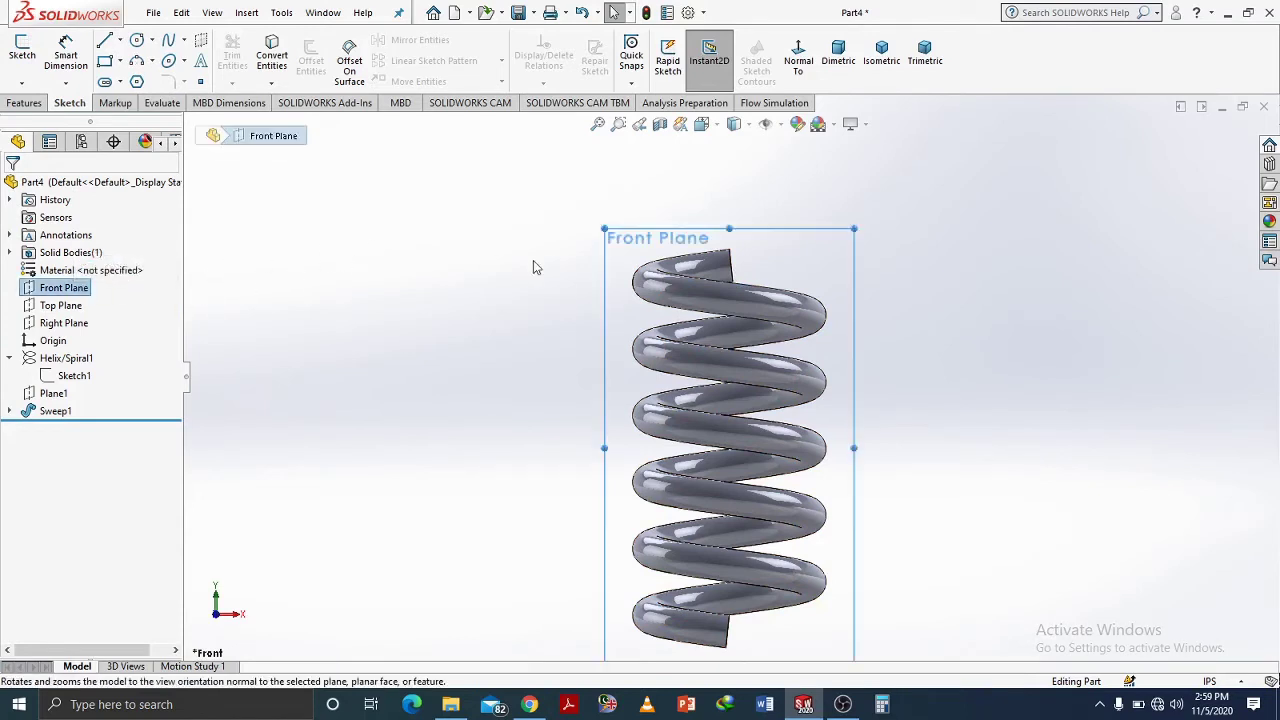
# - Draw a closed rectangular line profile over the spring's top end on the Front Plane
pyautogui.click(104, 40)
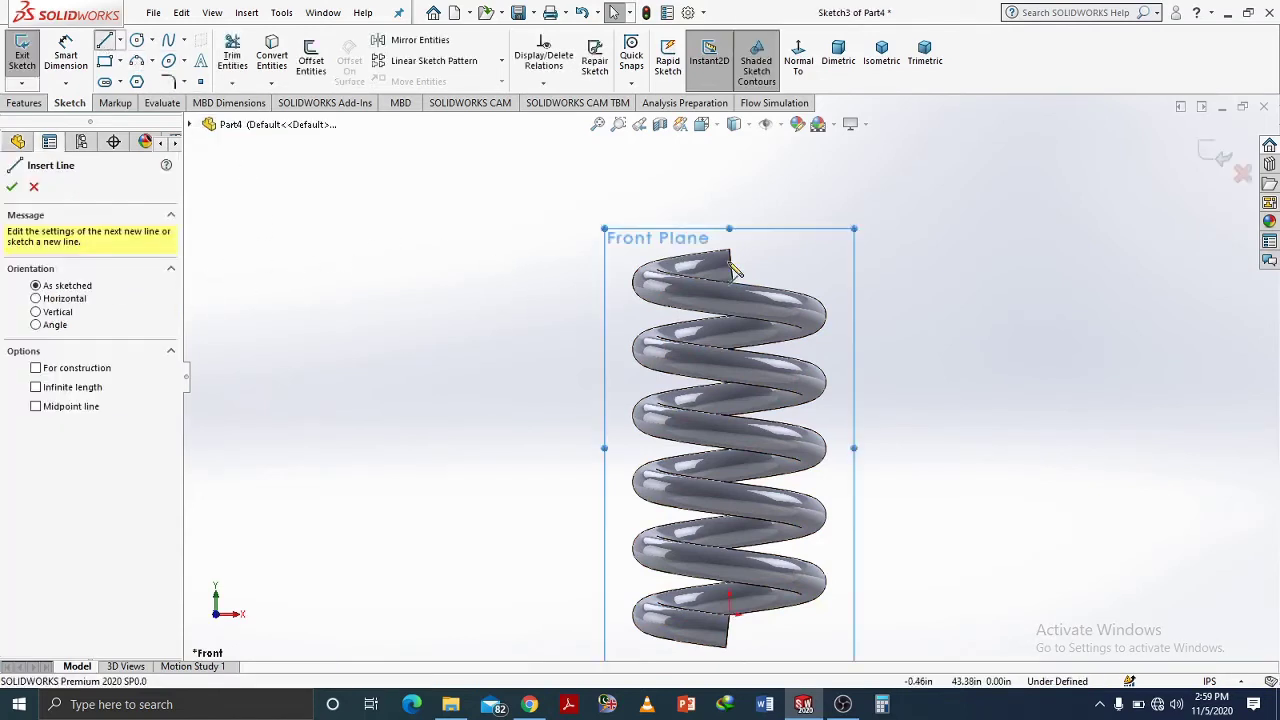
pyautogui.click(730, 265)
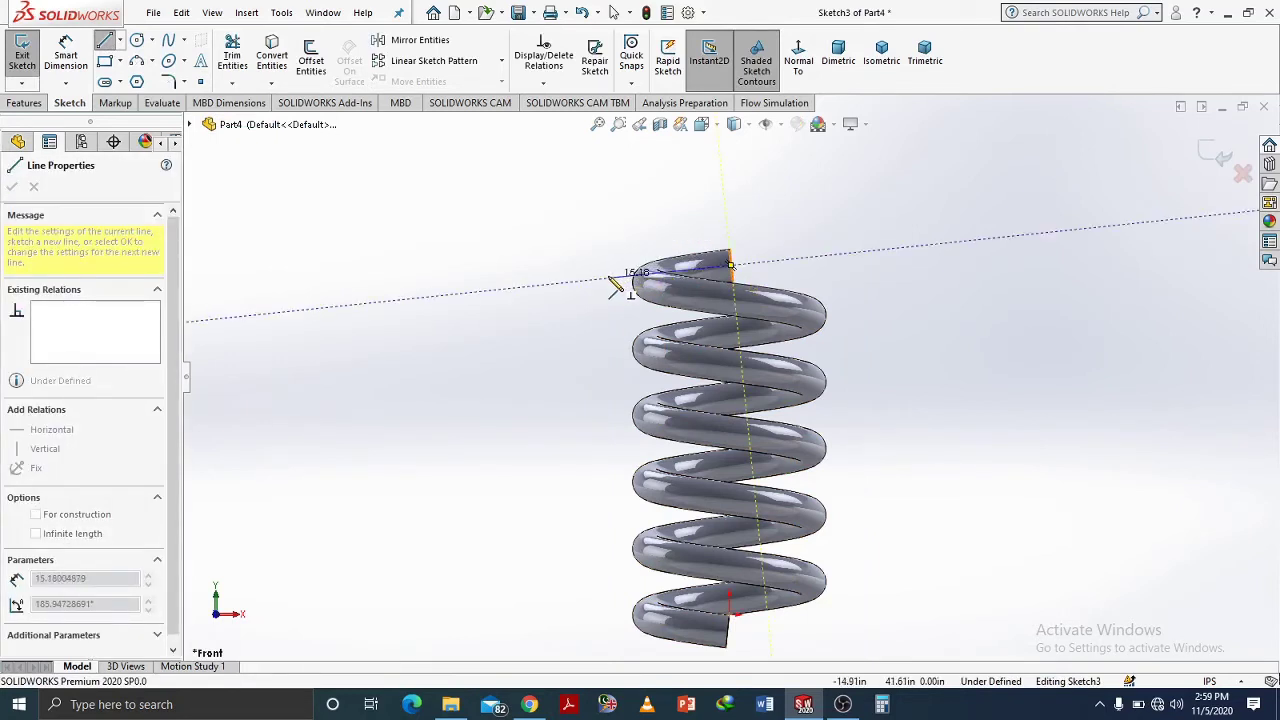
pyautogui.click(608, 277)
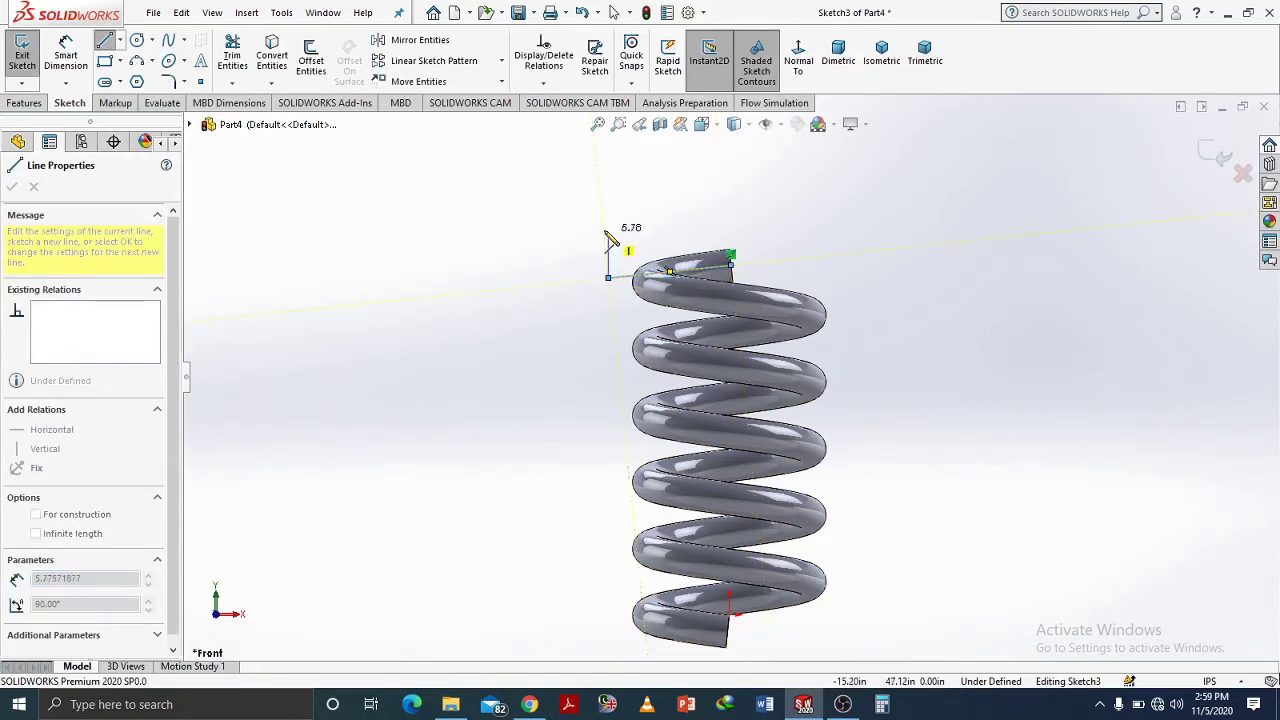
pyautogui.click(602, 230)
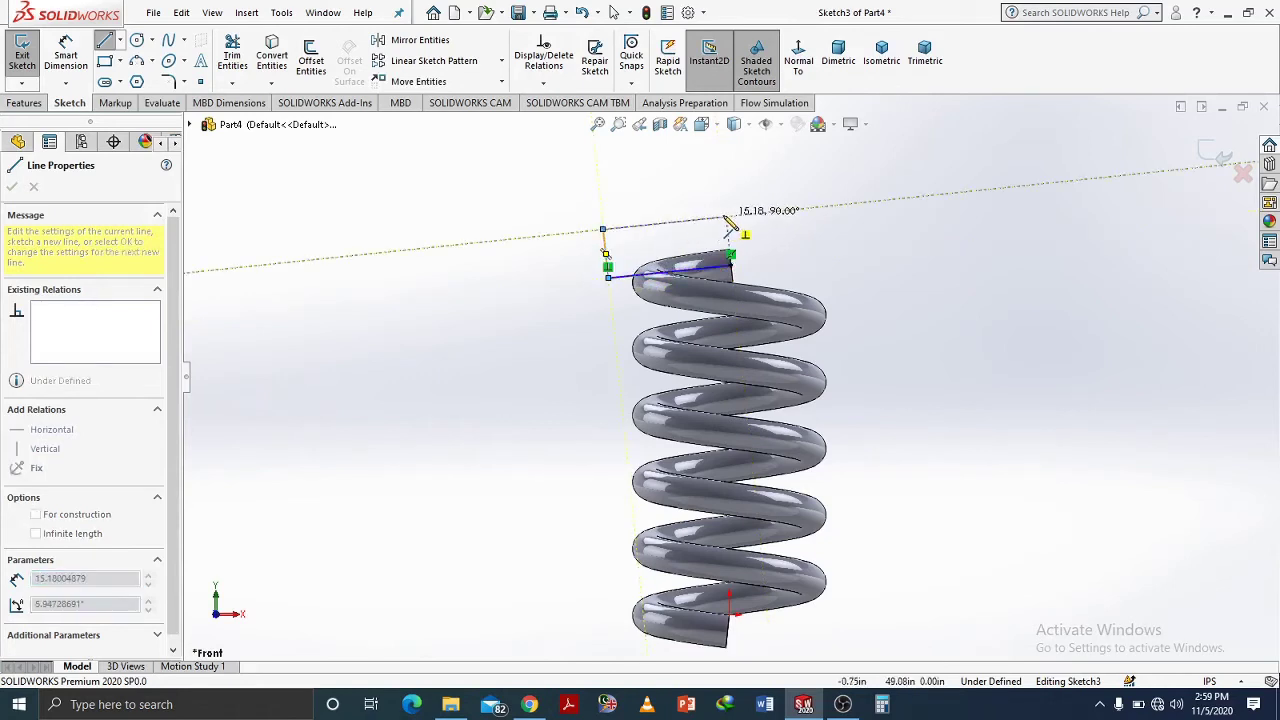
pyautogui.click(728, 216)
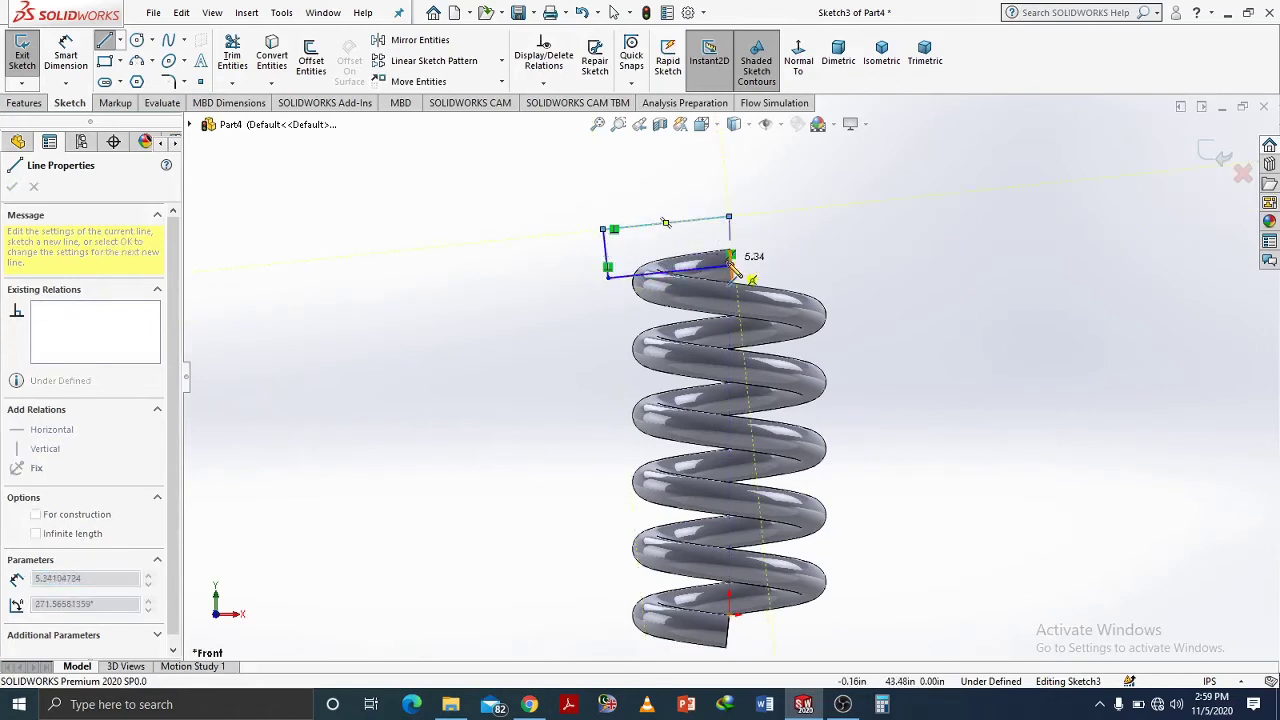
pyautogui.click(731, 256)
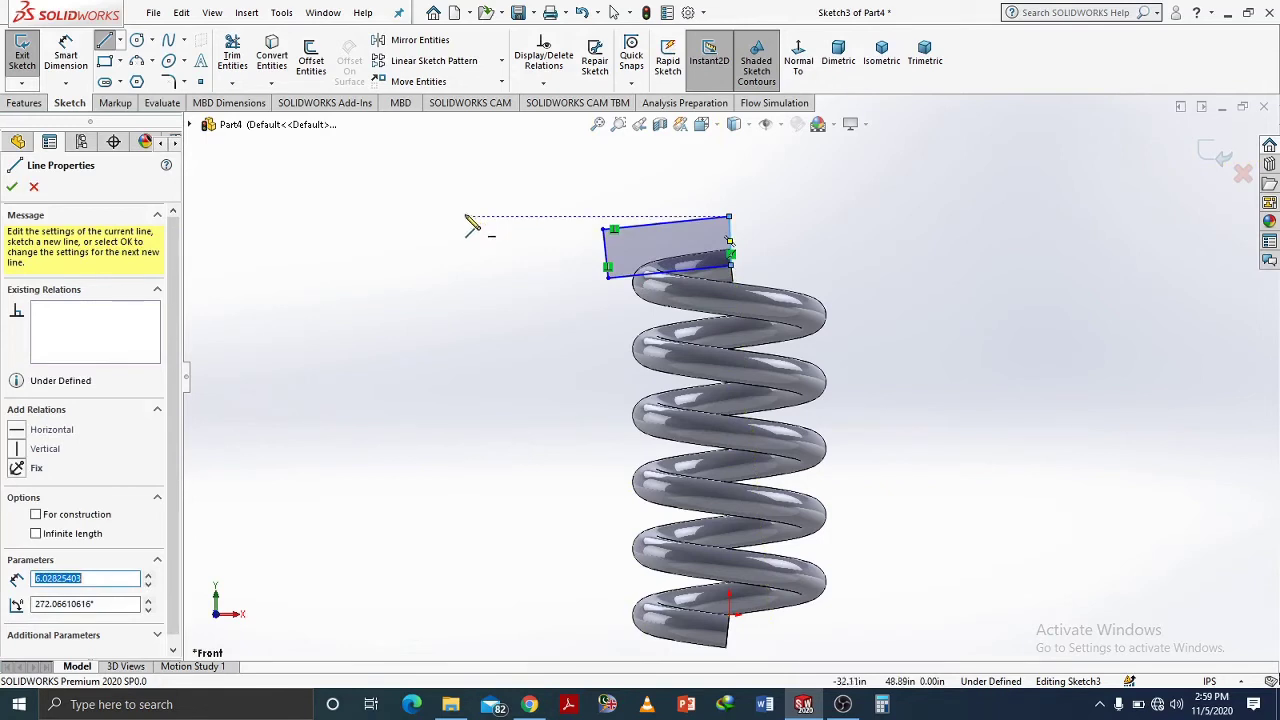
pyautogui.press('Escape')
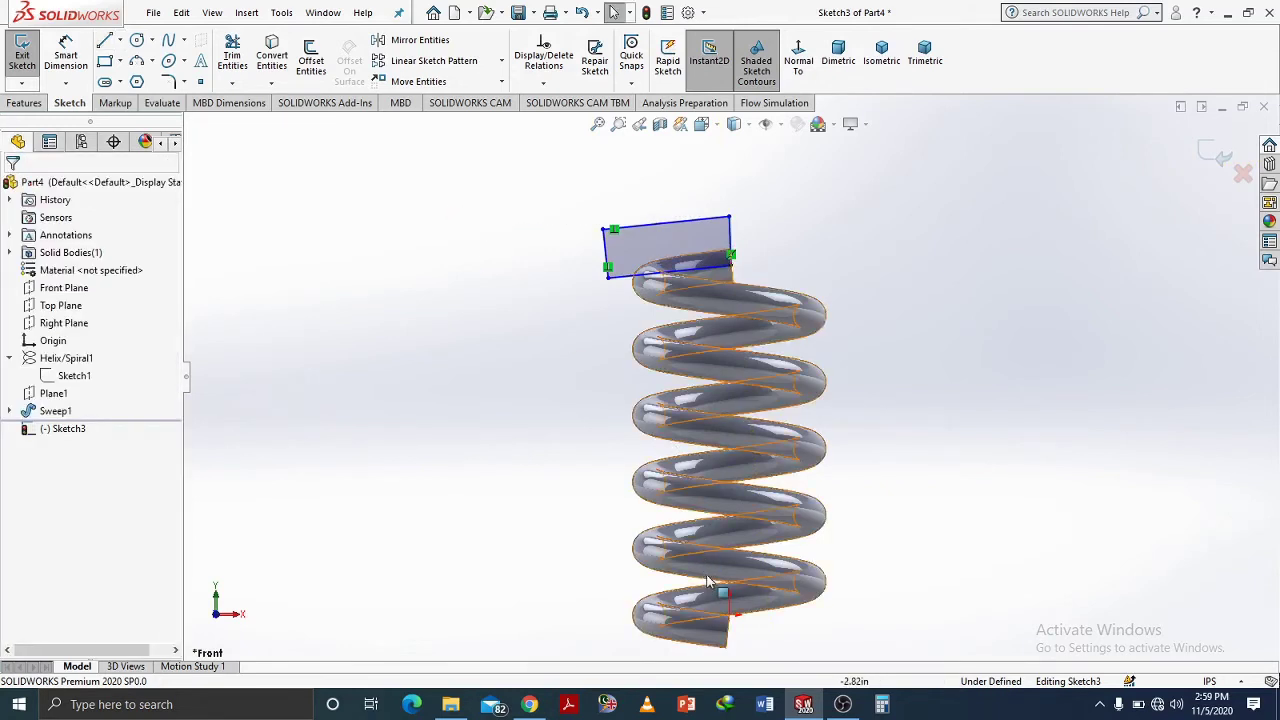
# - Draw a second closed rectangular line profile over the spring's bottom end
pyautogui.press('l')
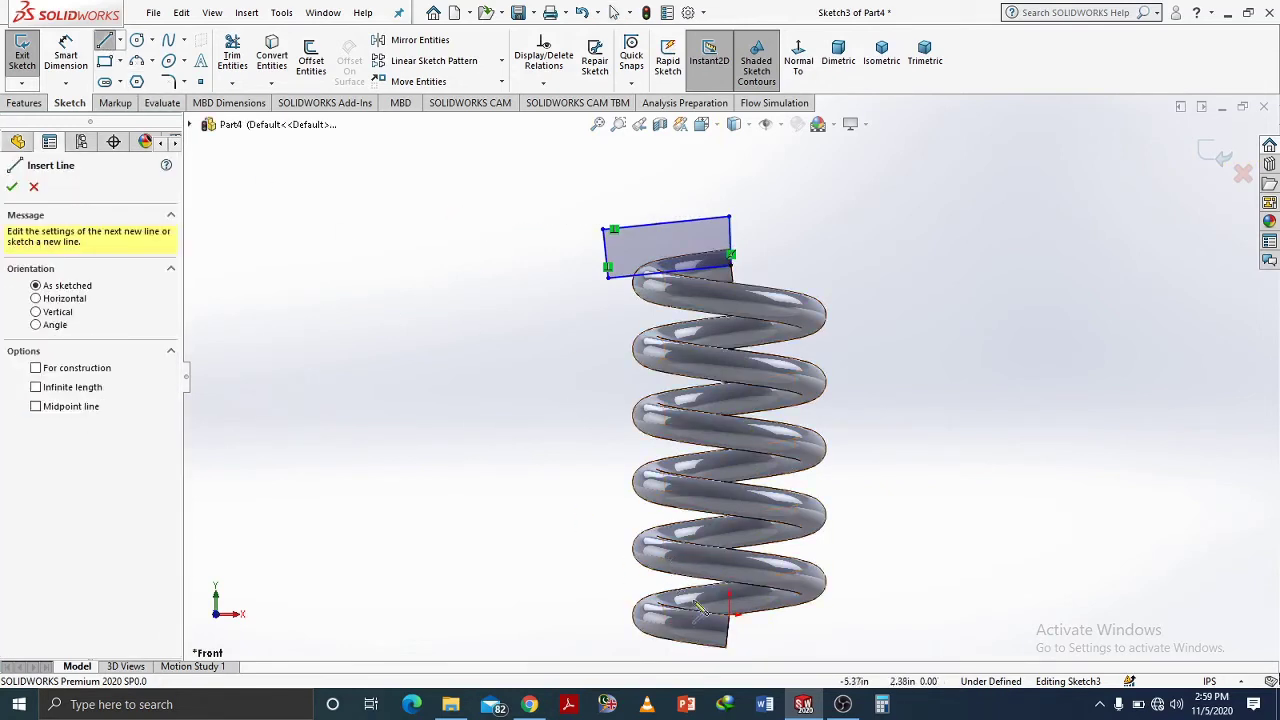
pyautogui.click(728, 634)
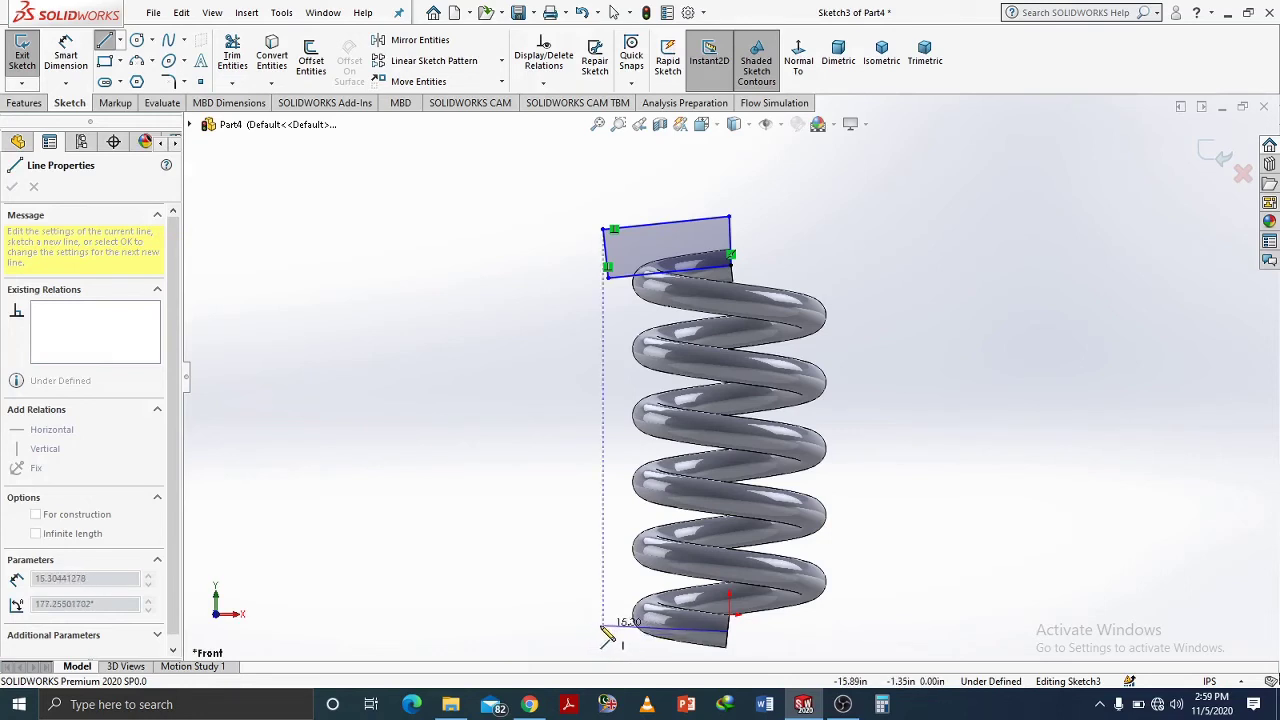
pyautogui.press('z')
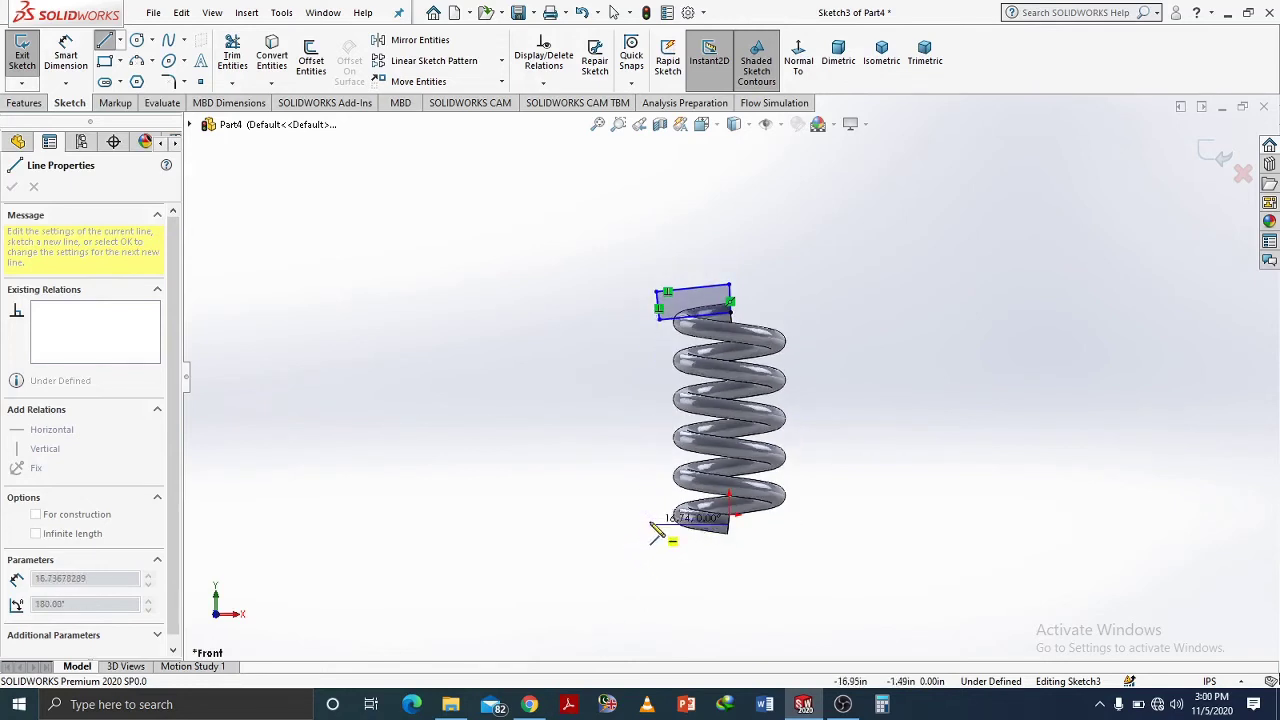
pyautogui.click(650, 524)
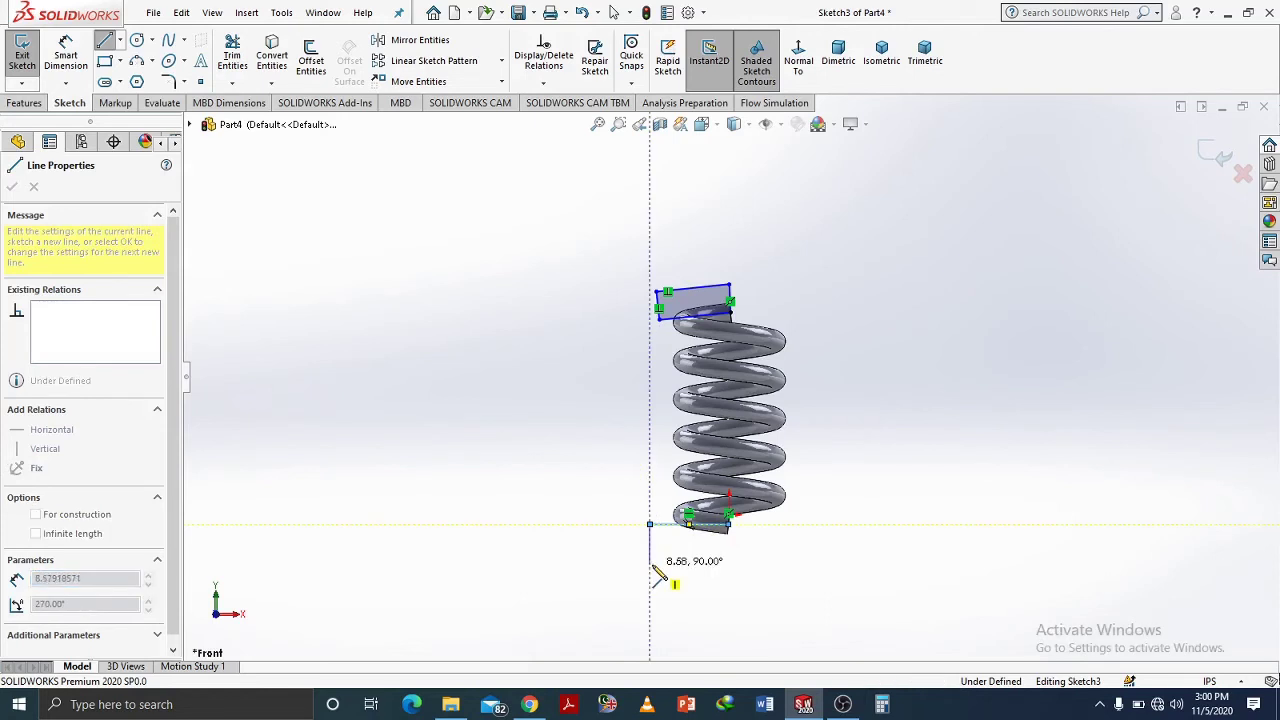
pyautogui.click(651, 564)
pyautogui.click(729, 565)
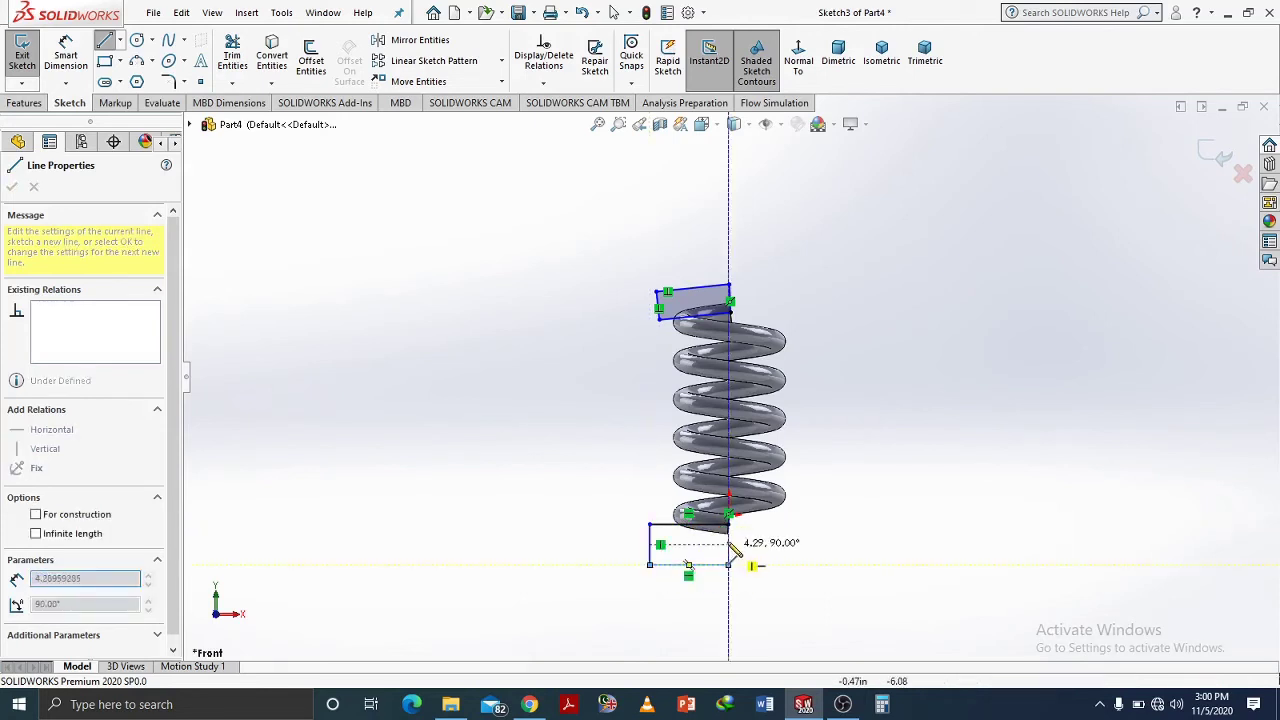
pyautogui.click(728, 523)
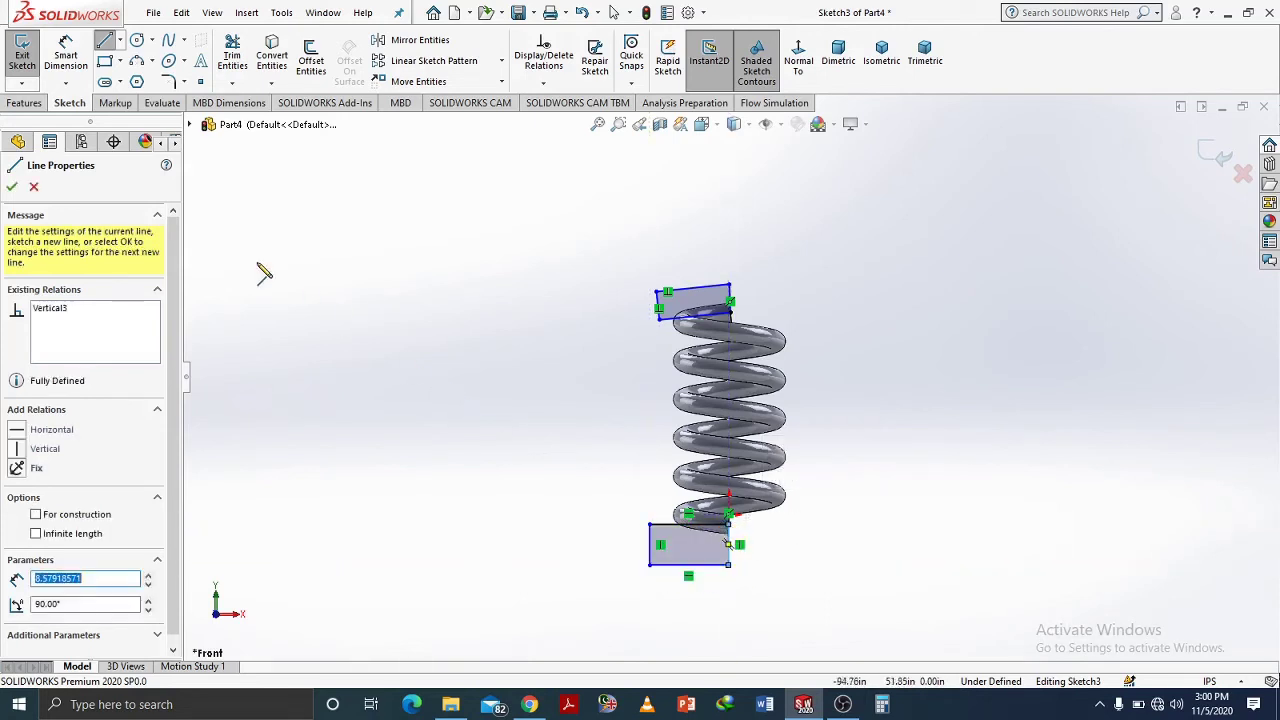
pyautogui.click(25, 188)
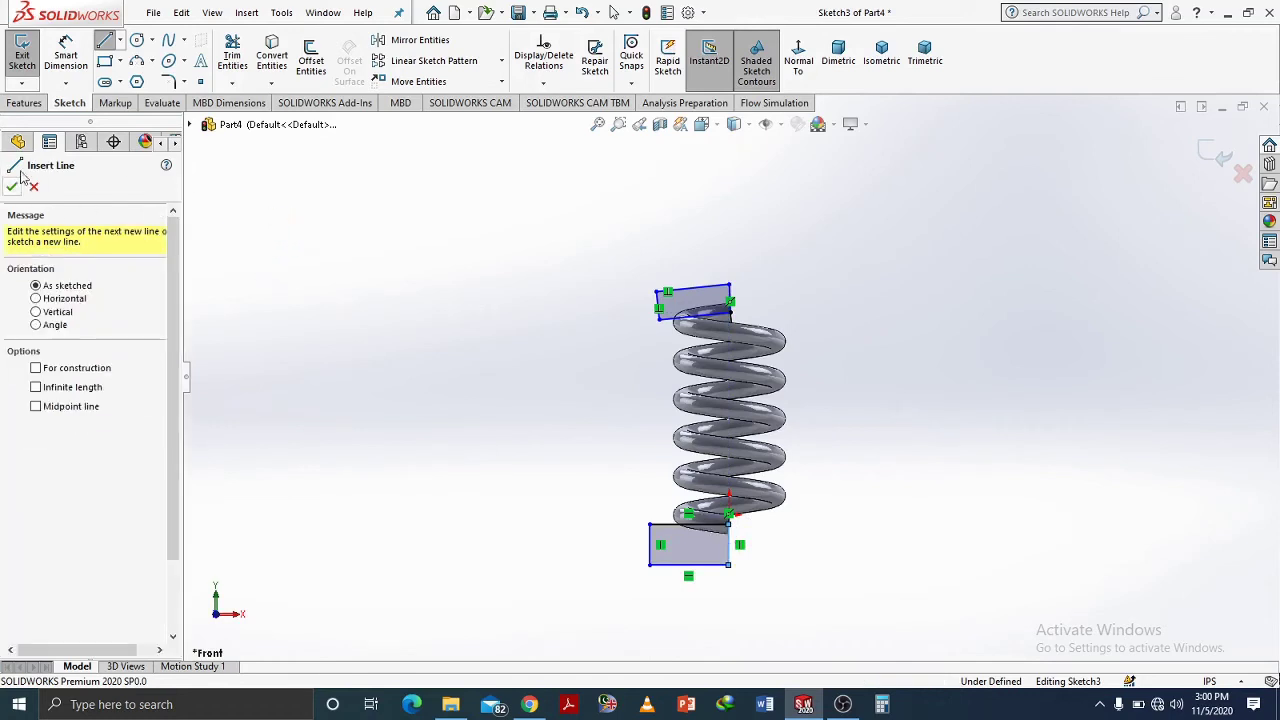
pyautogui.click(26, 103)
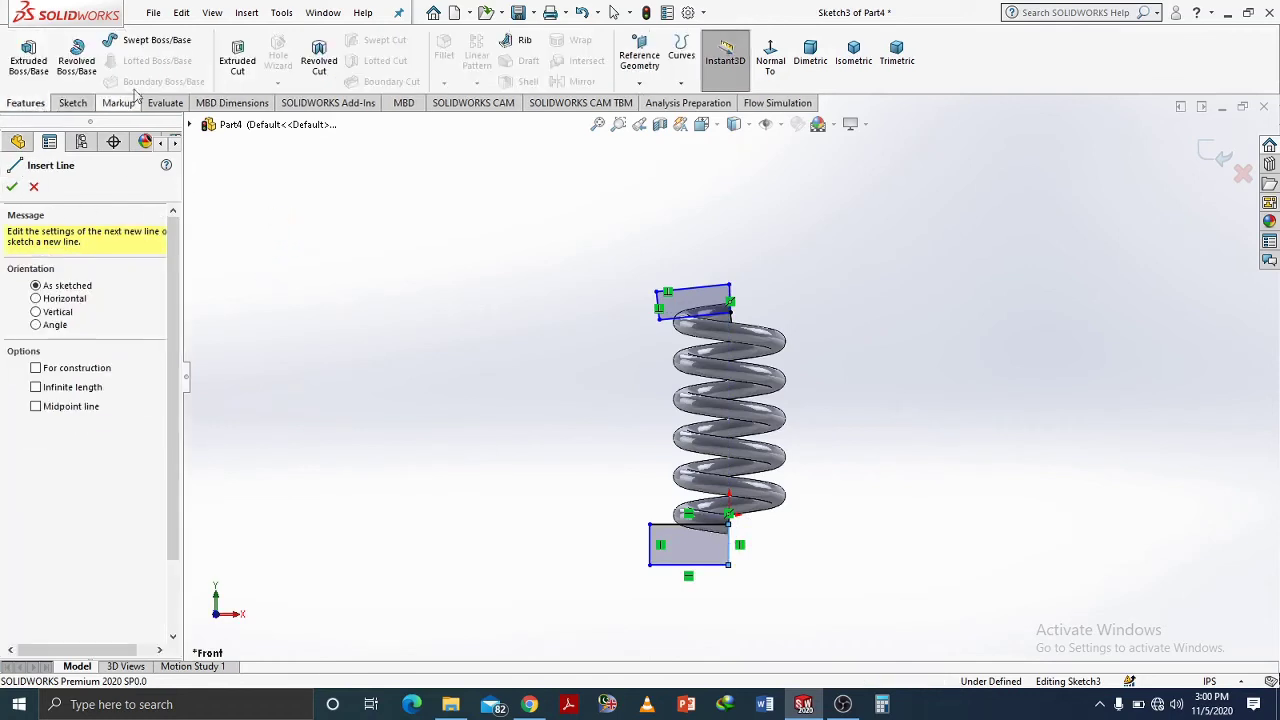
# - Extrude-cut Sketch3's two rectangular profiles Through All to trim the spring ends flat
pyautogui.click(237, 55)
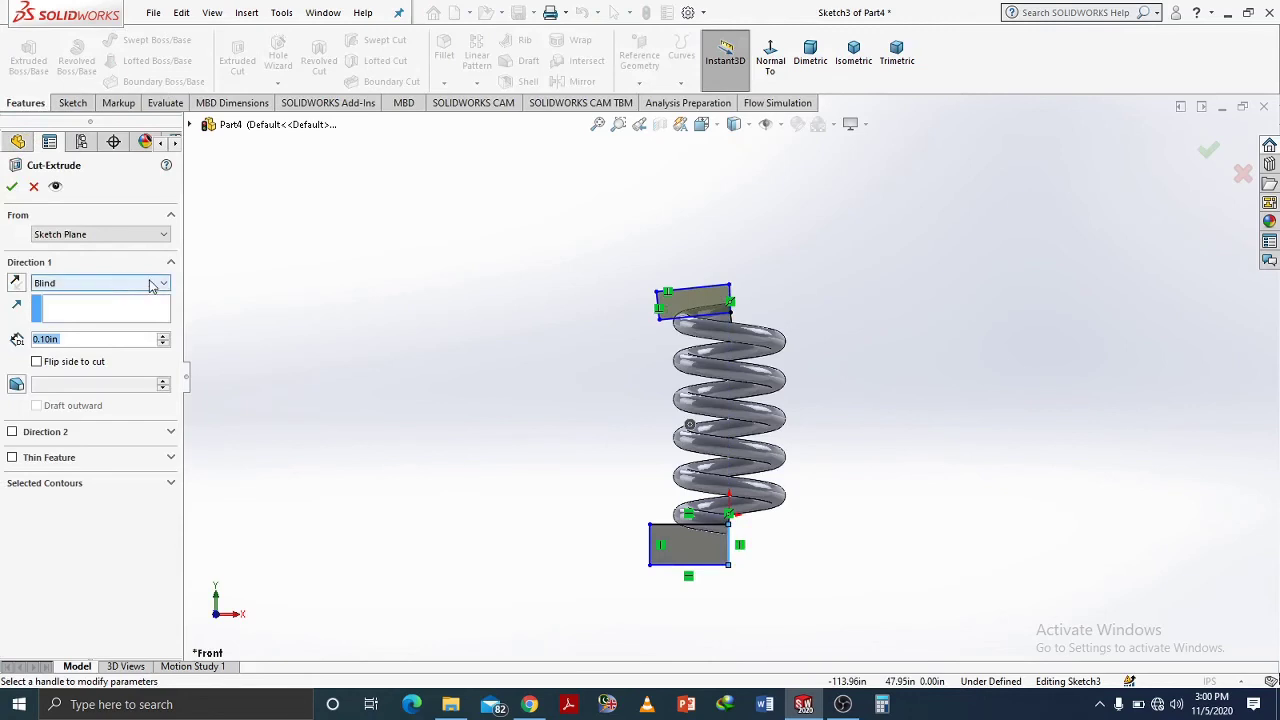
pyautogui.click(152, 283)
pyautogui.click(133, 309)
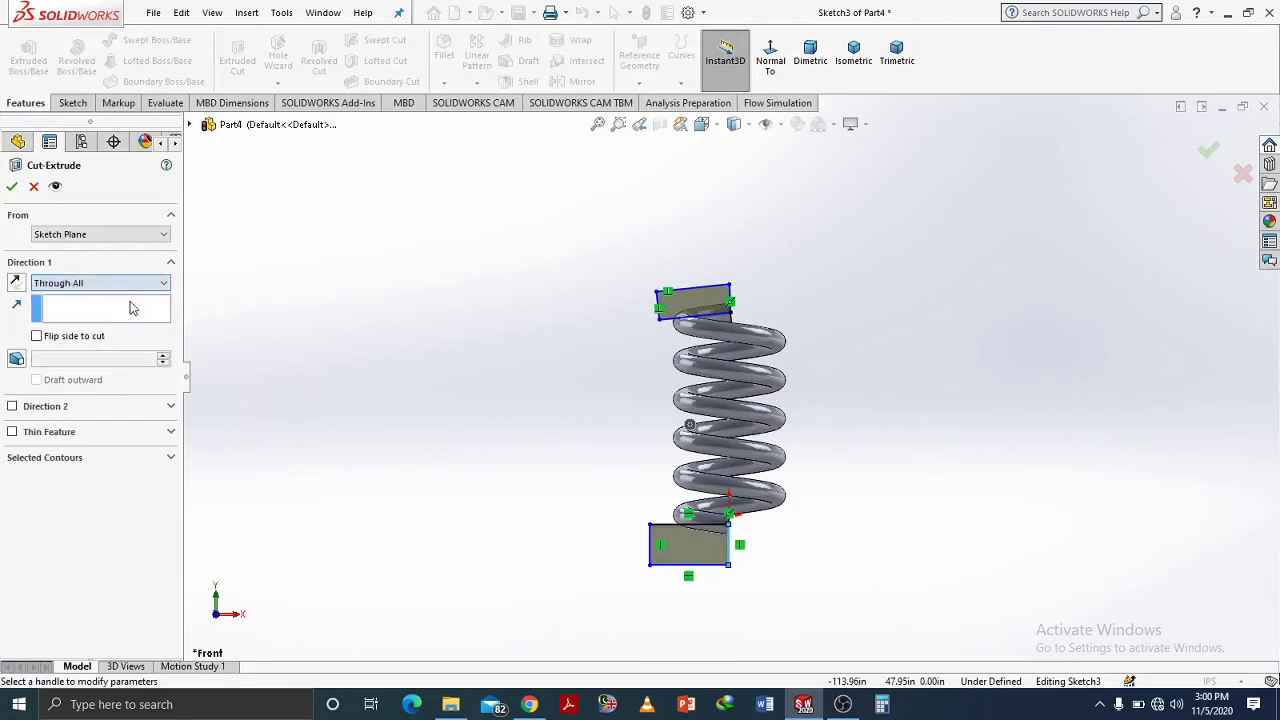
pyautogui.click(14, 188)
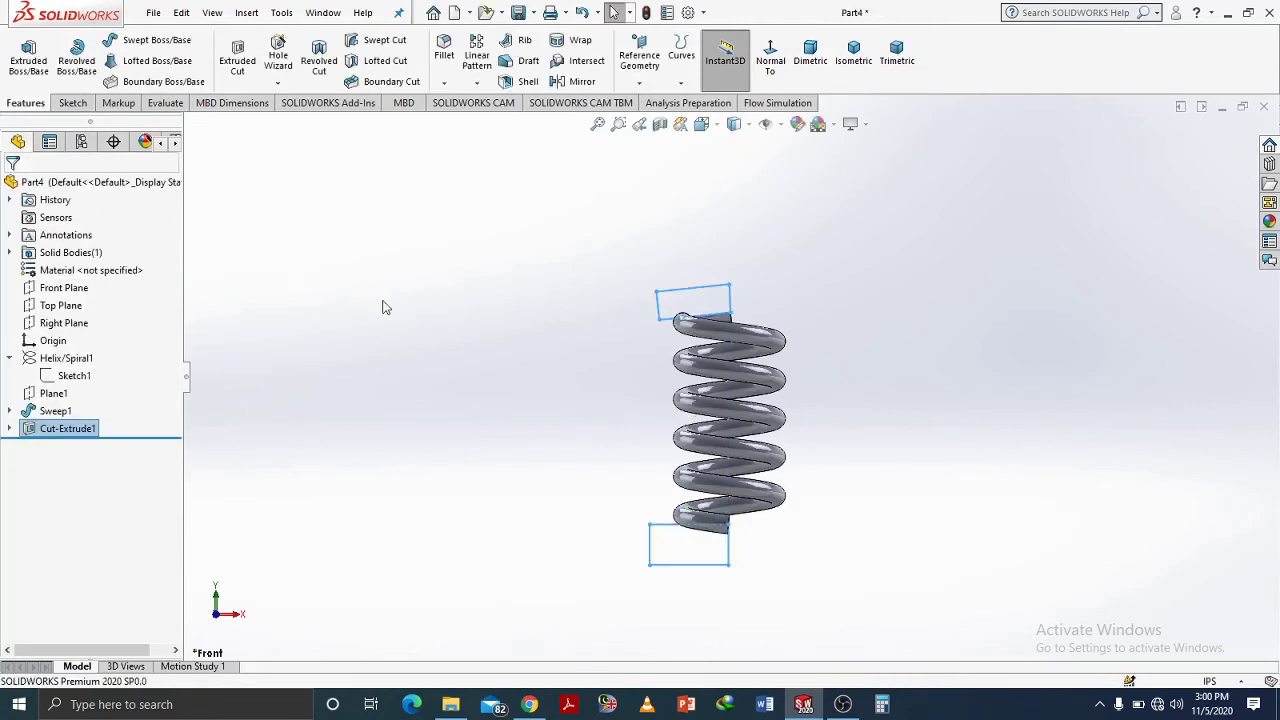
# - Deselect the cut and use Rotate View to tilt the spring, showing its flat ends
pyautogui.click(498, 283)
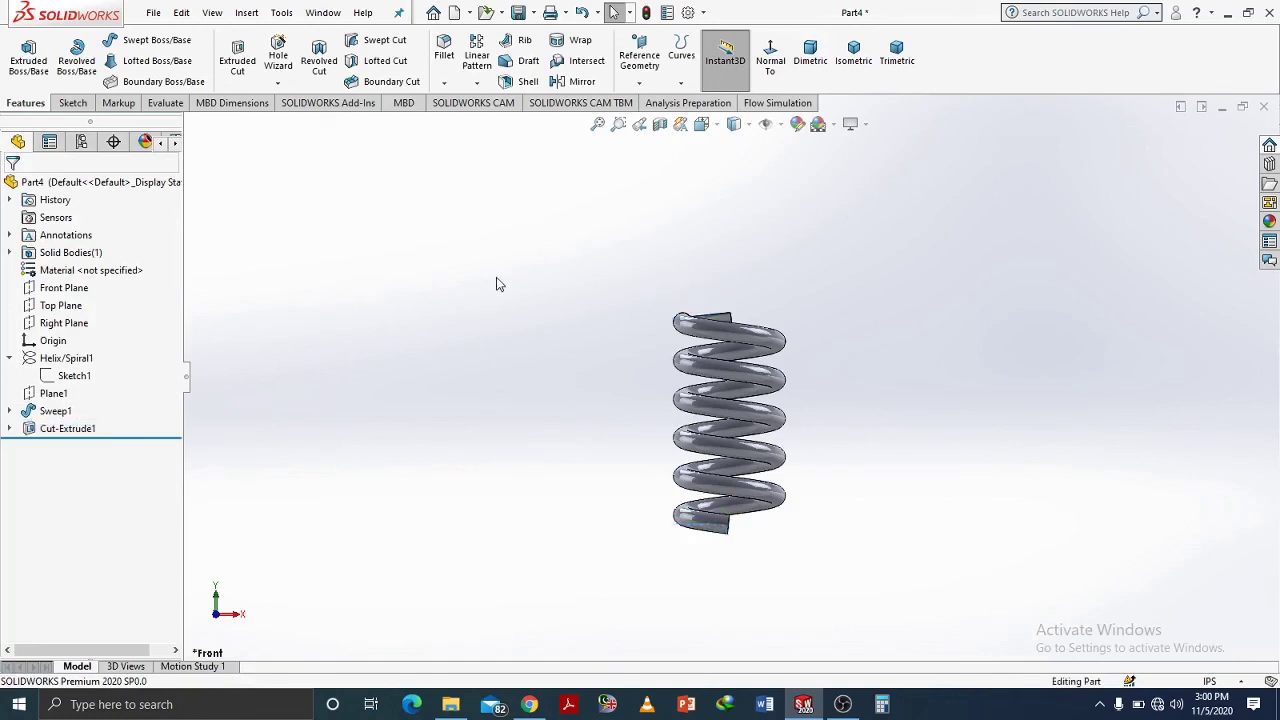
pyautogui.rightClick(488, 285)
pyautogui.click(566, 336)
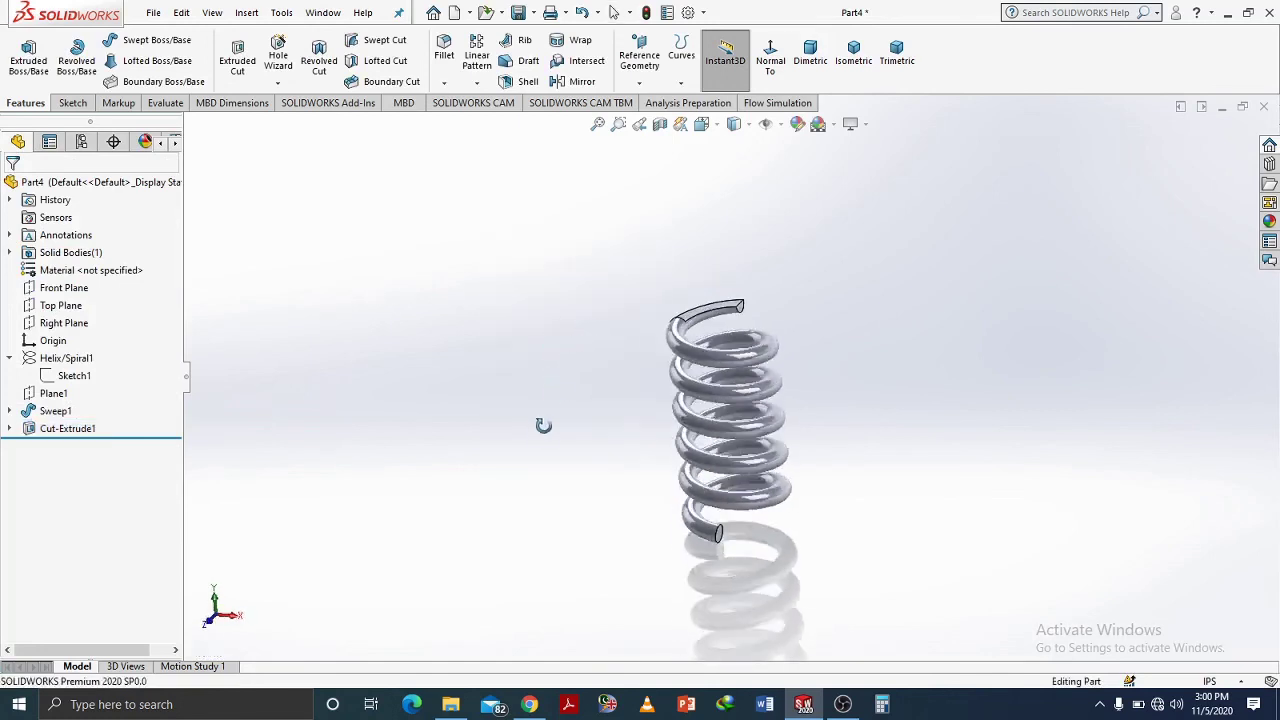